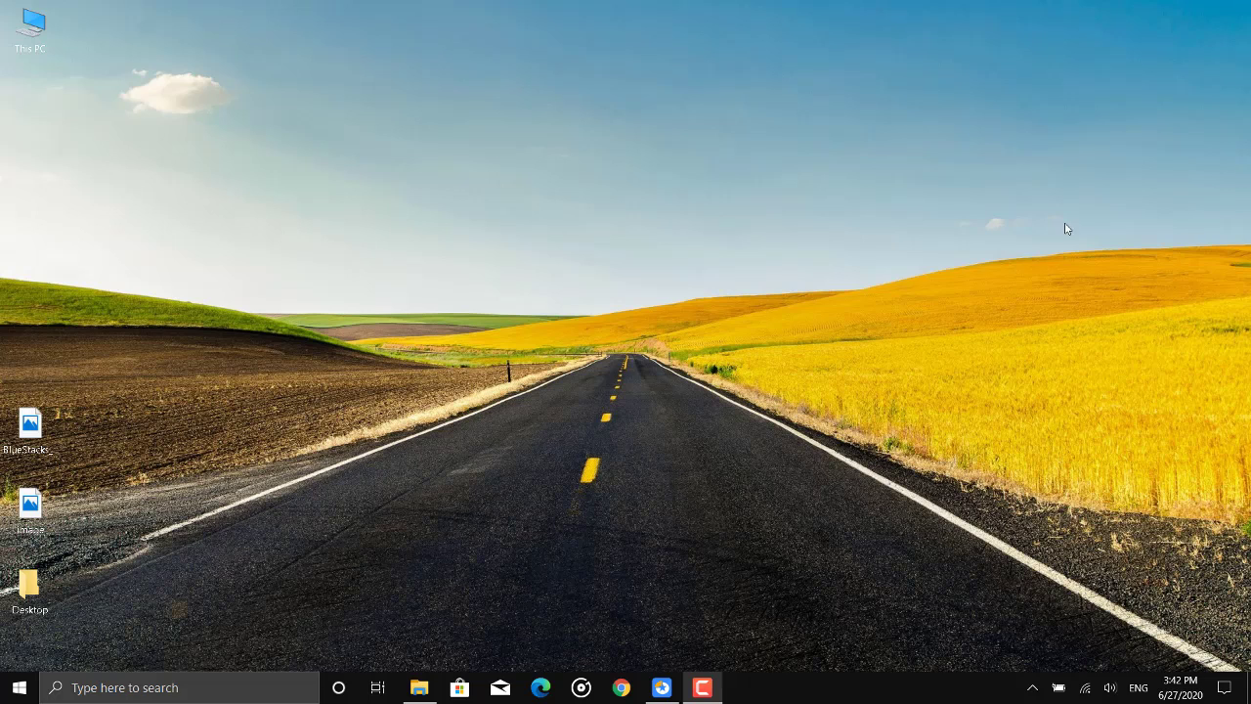
Examine the capacity and free space of the Local Disk (C:) and Collection (D:) drives in This PC.
double_click(44, 24)
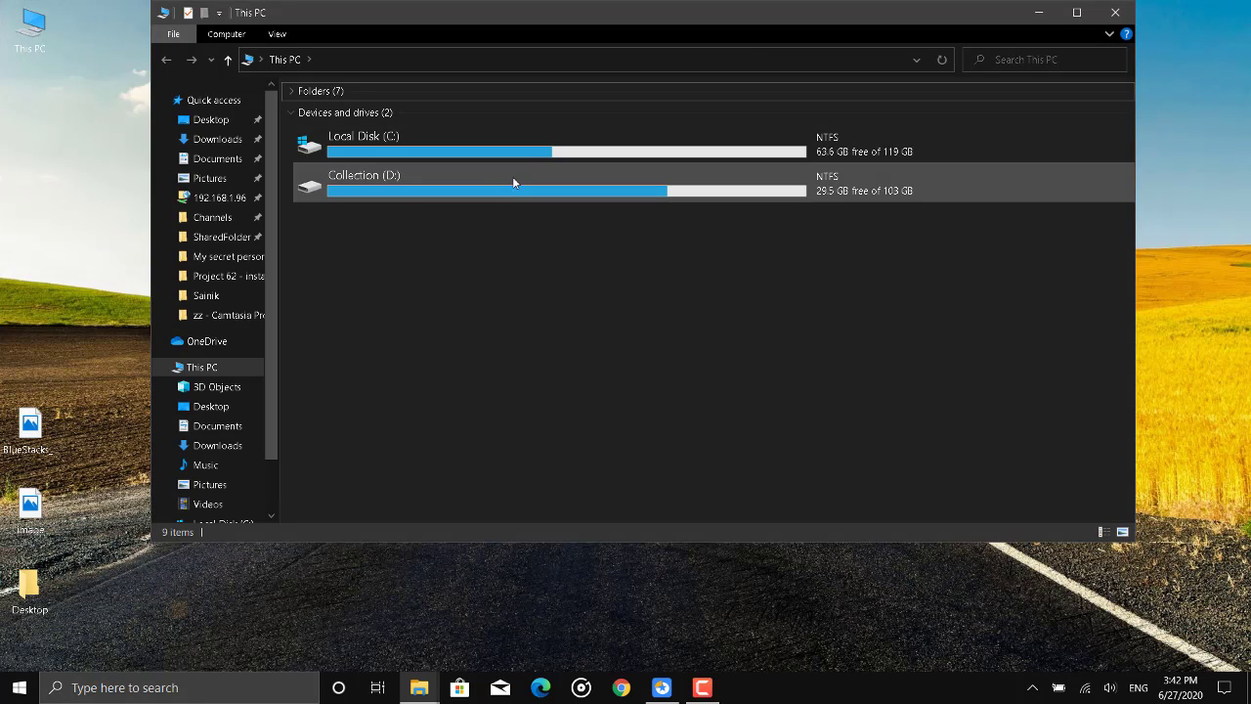
click(457, 135)
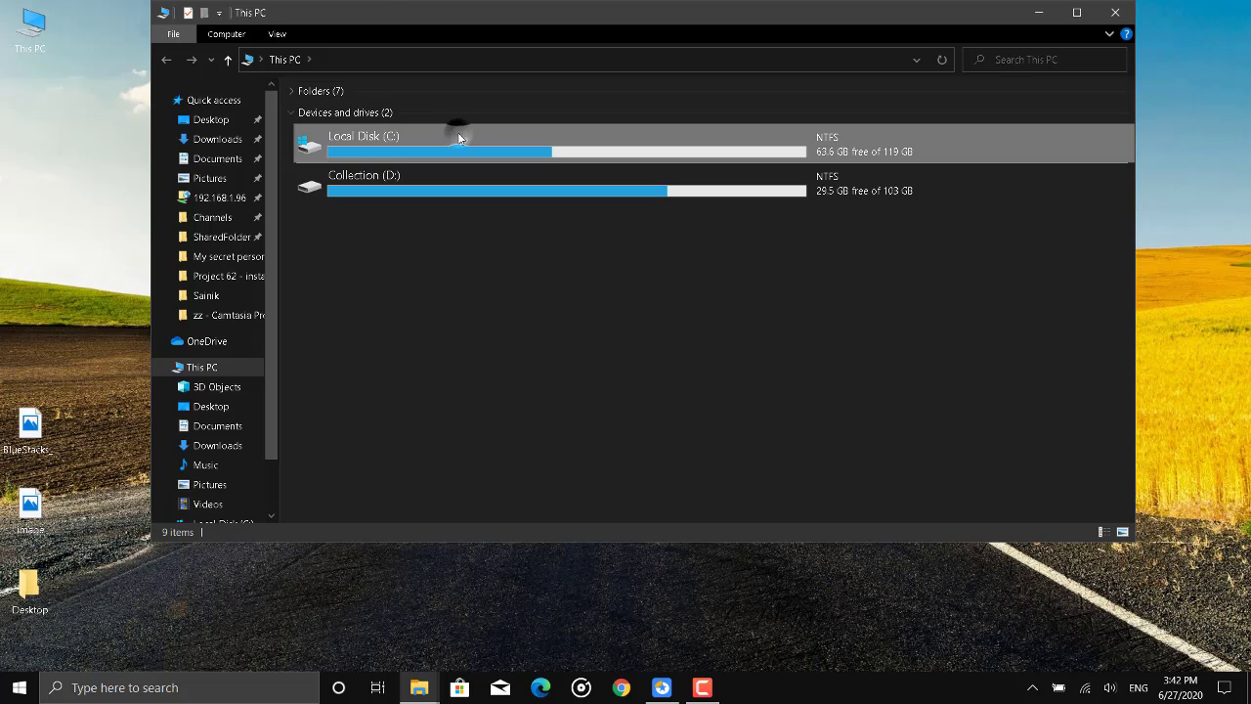
click(462, 190)
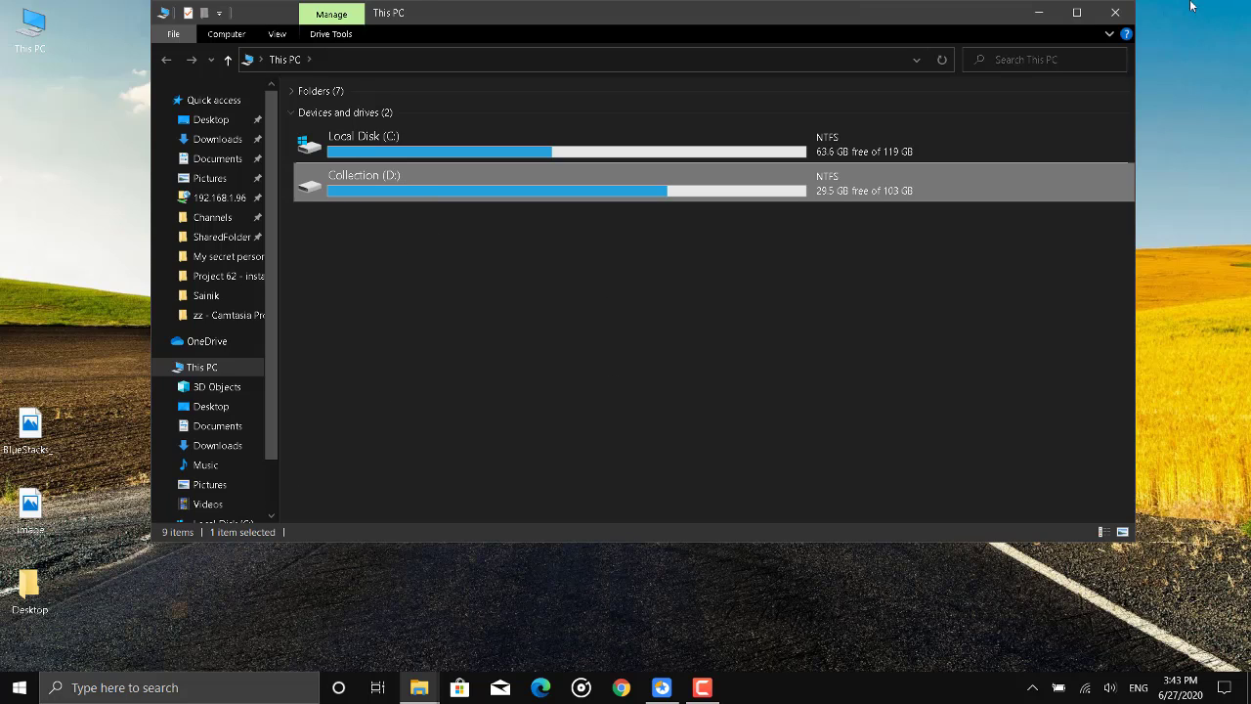
click(1130, 14)
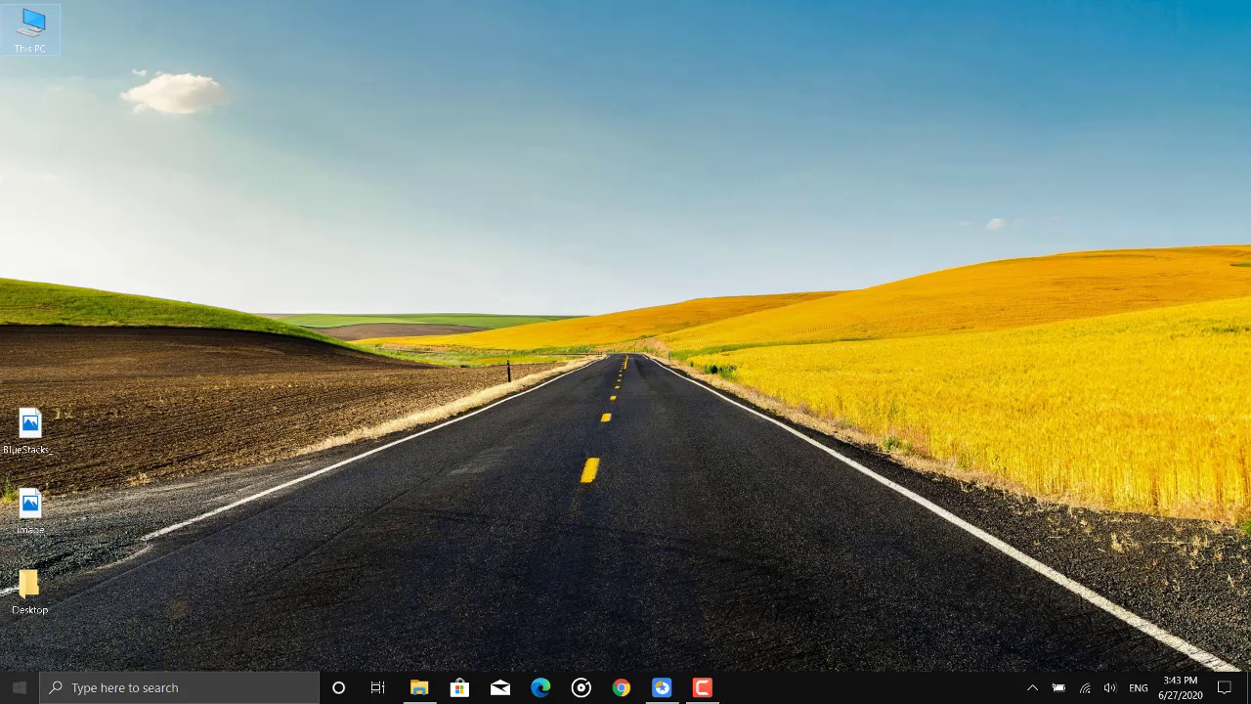
Find and open the "Create and format hard disk partitions" tool in Windows, and reposition its window.
click(18, 687)
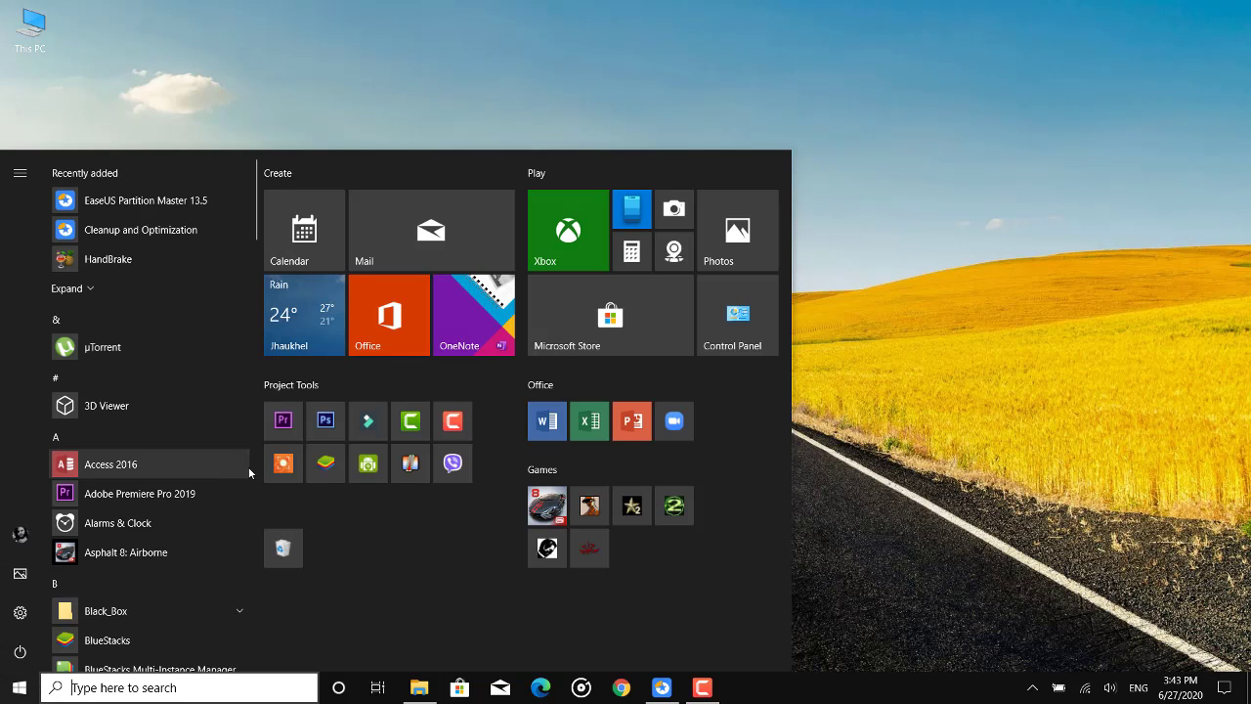
text(cr)
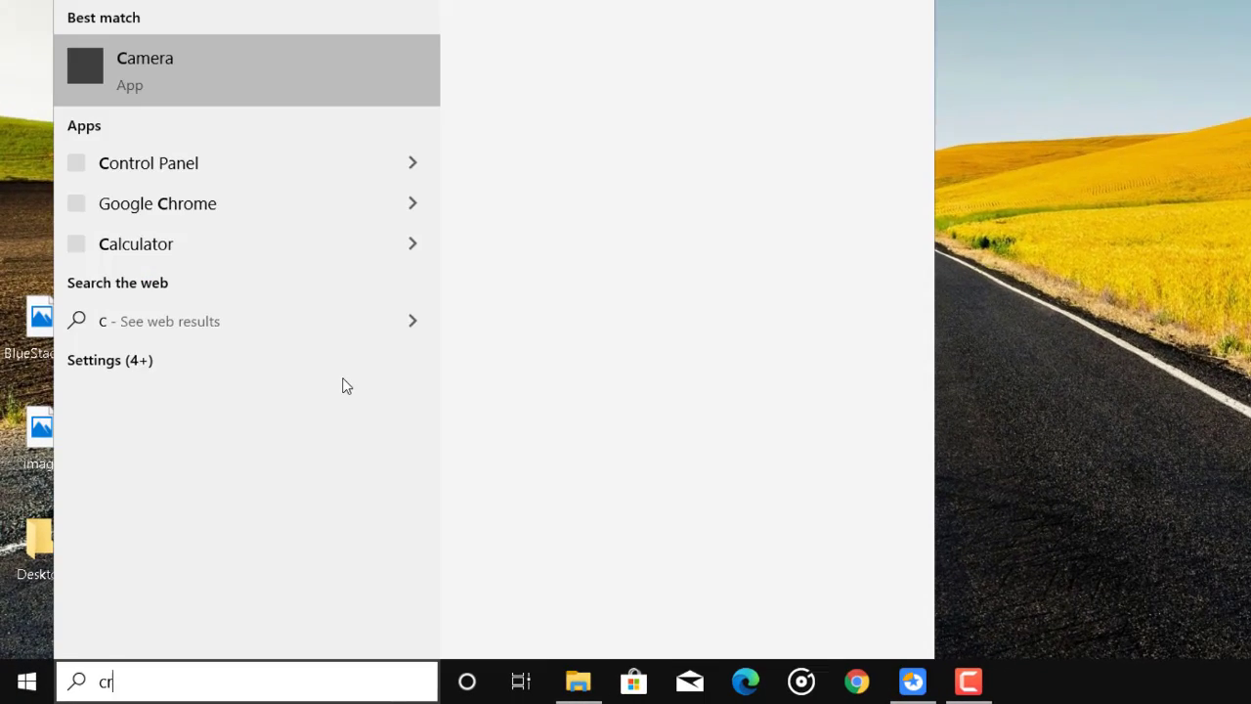
text(eate)
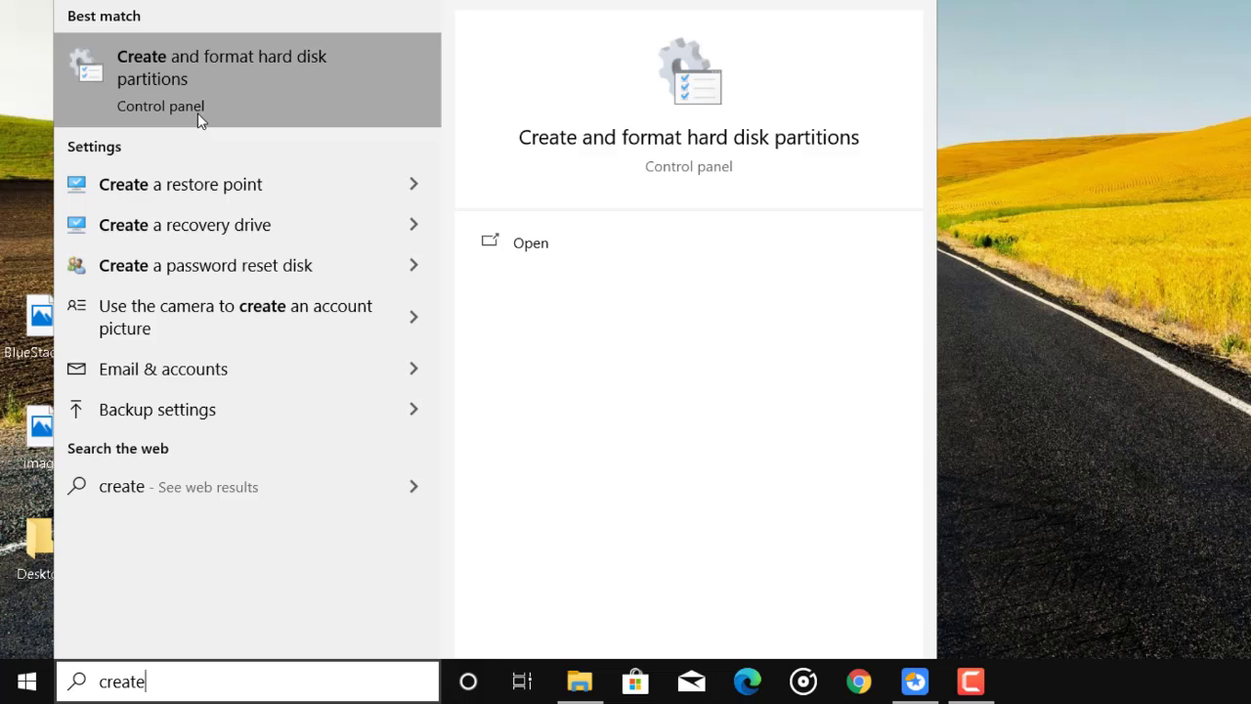
click(254, 78)
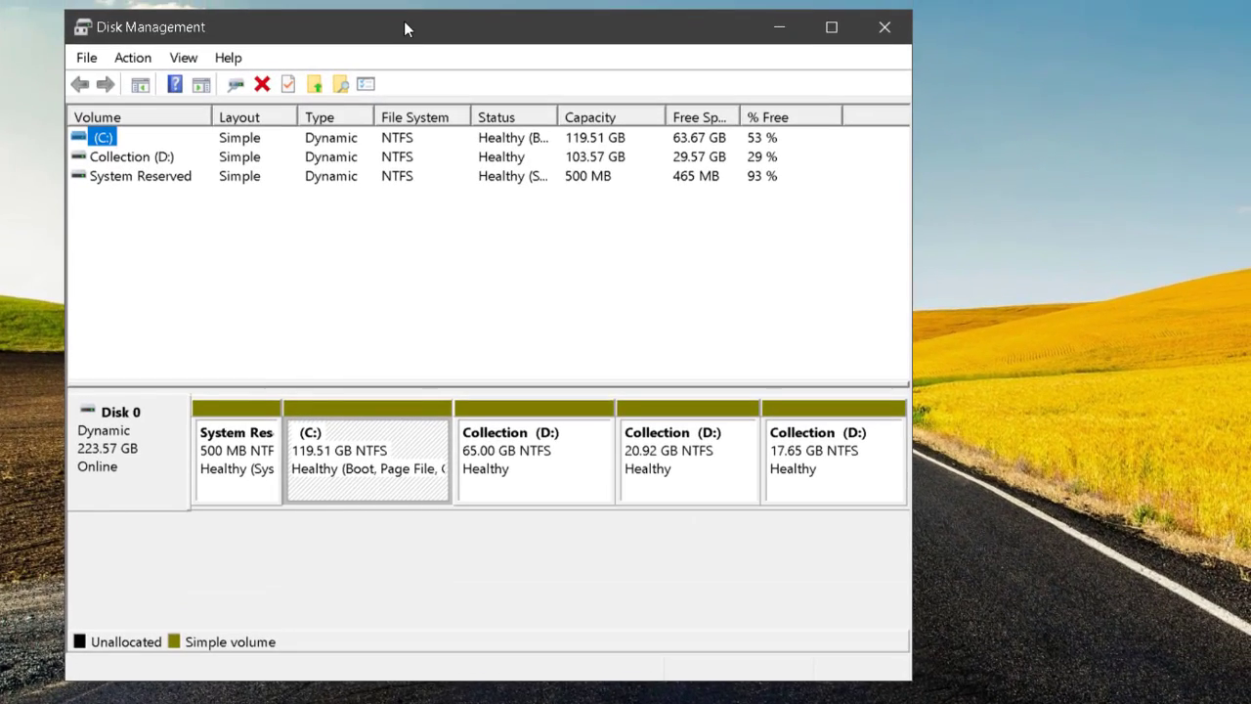
drag(404, 24, 543, 24)
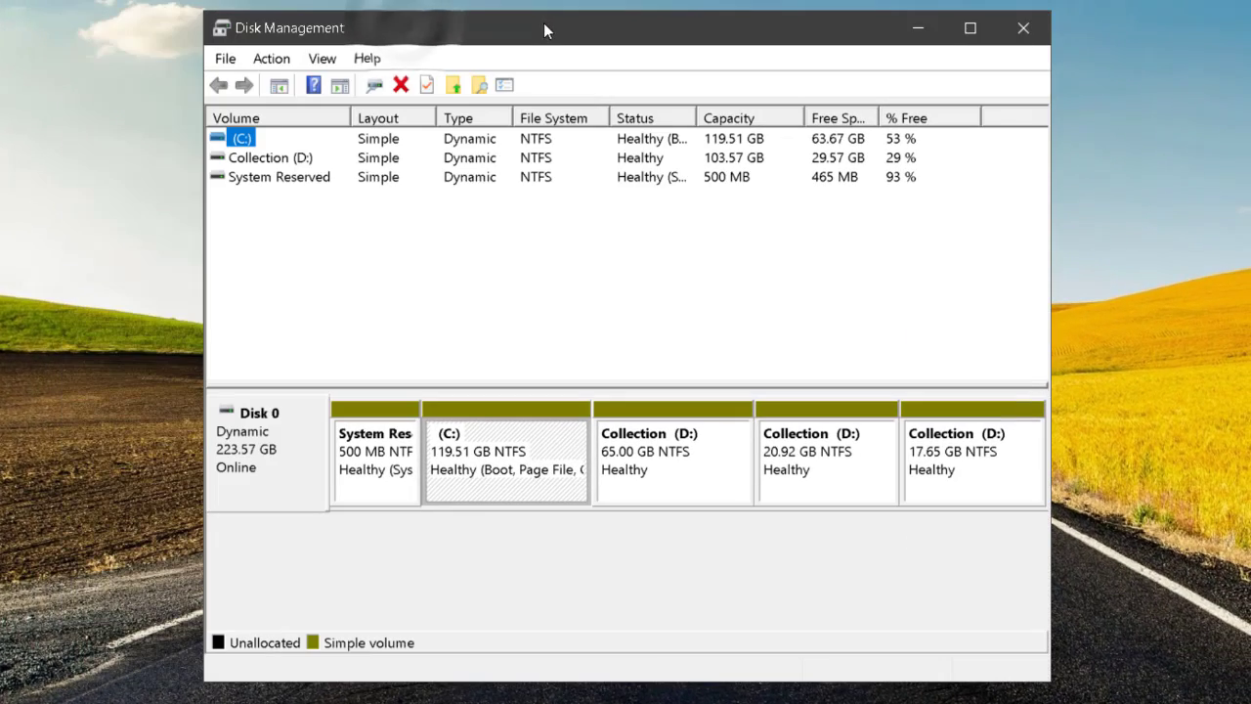
Look over the listed volumes and open the Shrink Volume settings for Collection (D:).
click(253, 159)
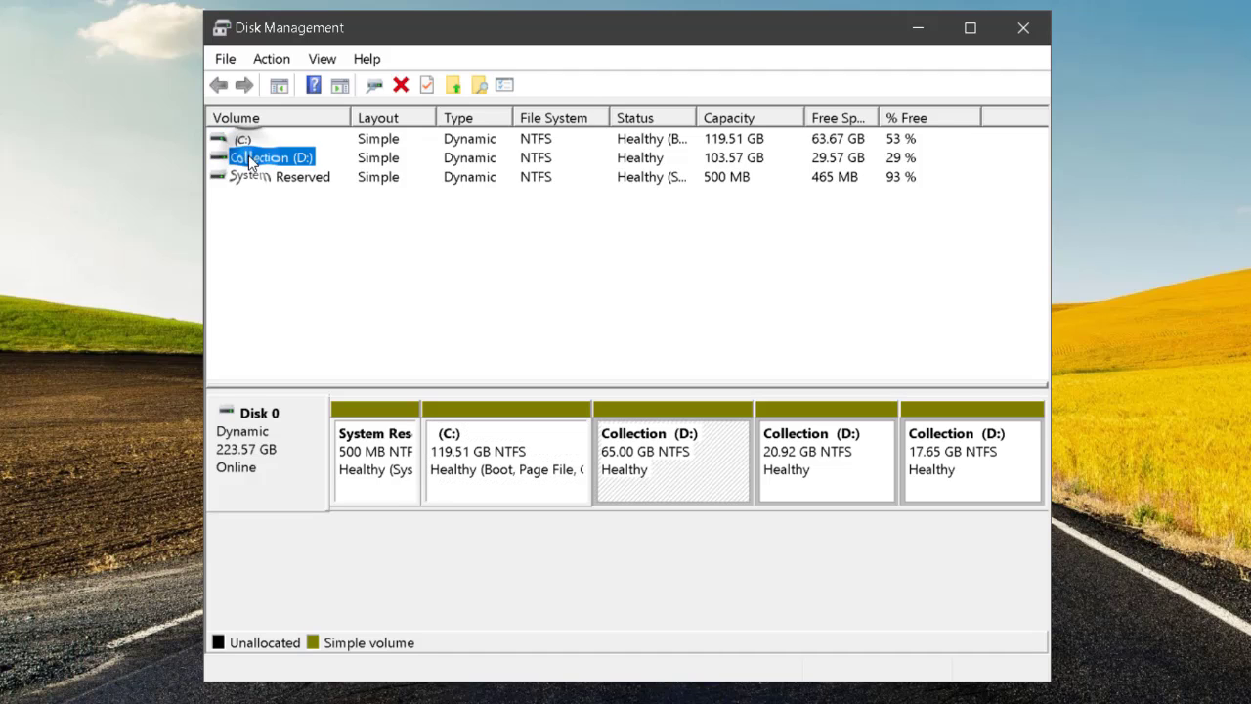
click(289, 181)
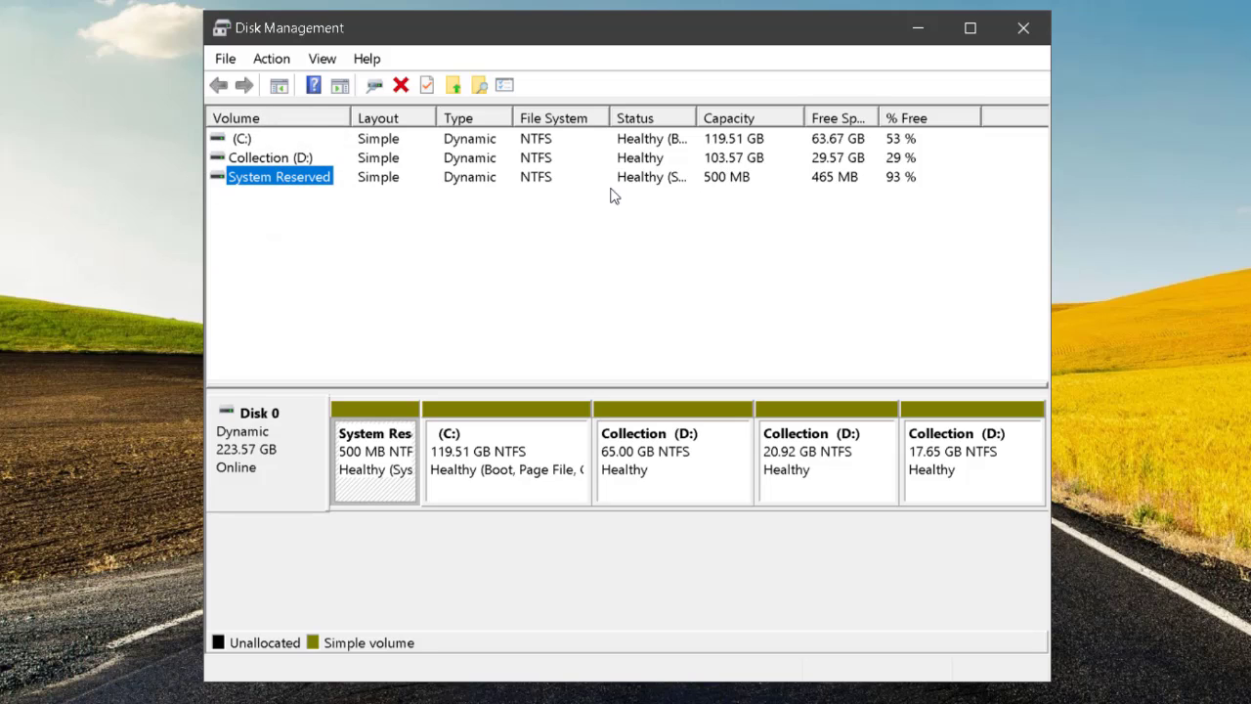
click(283, 156)
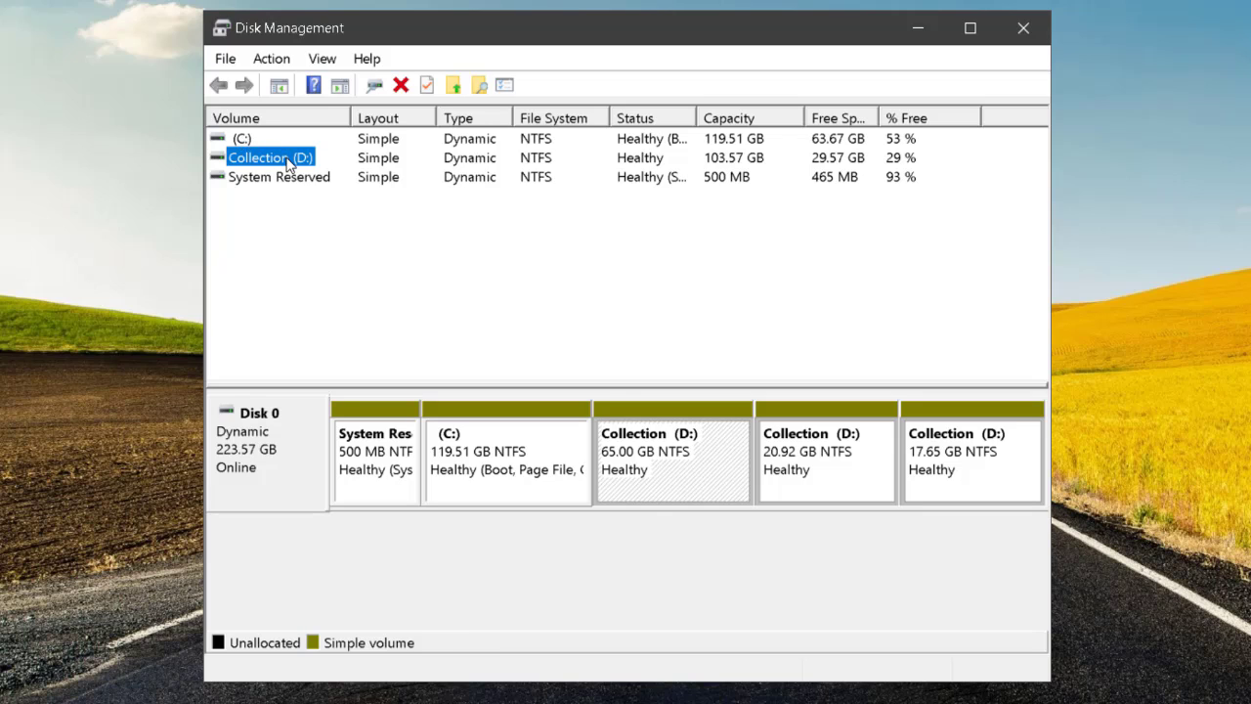
right_click(289, 164)
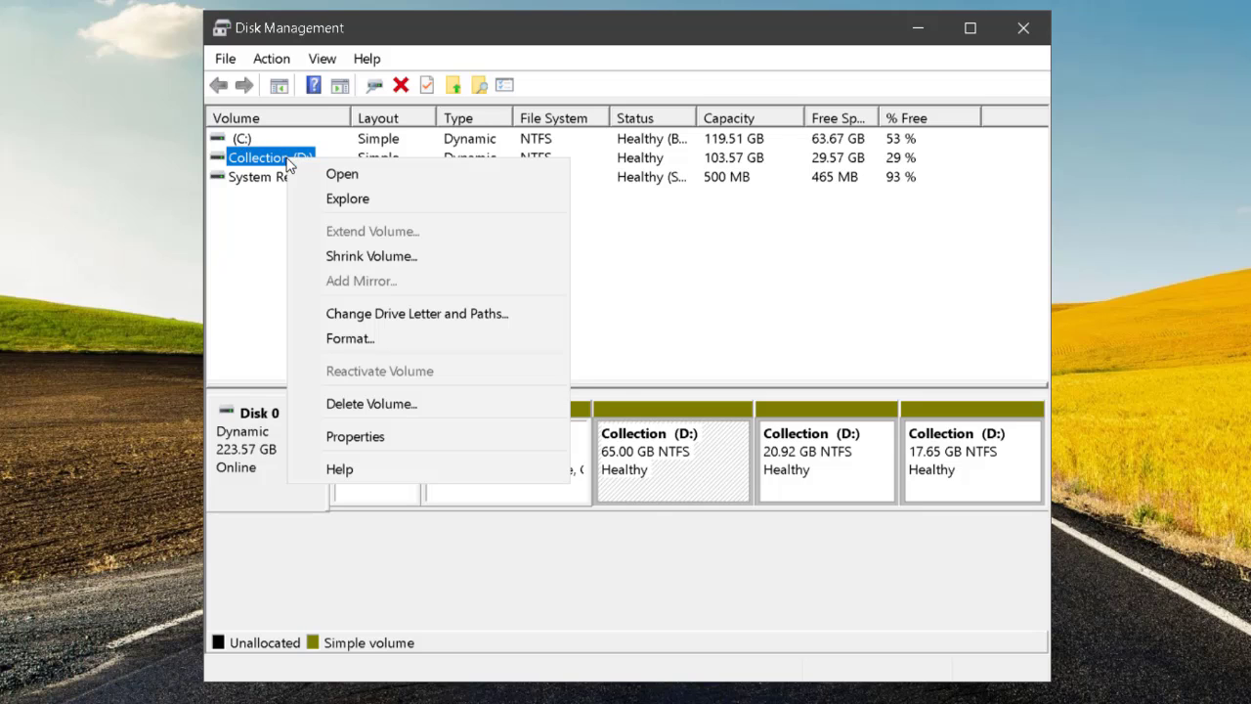
click(430, 257)
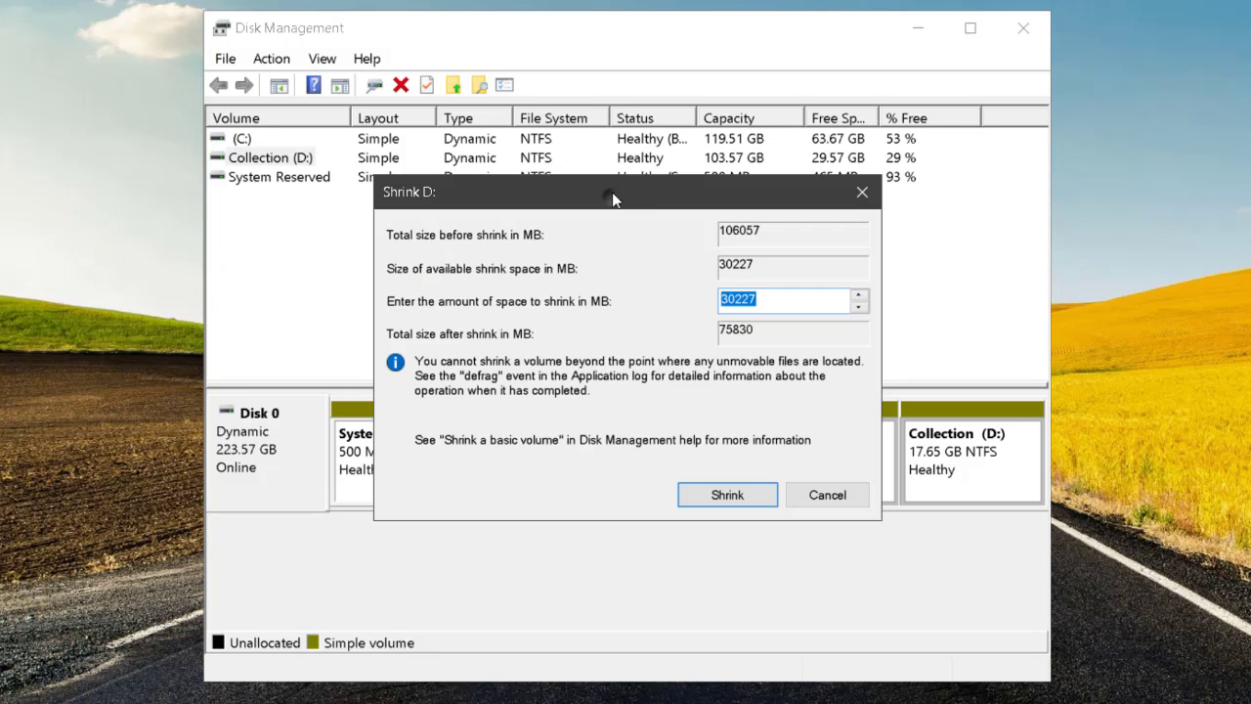
drag(612, 196, 617, 134)
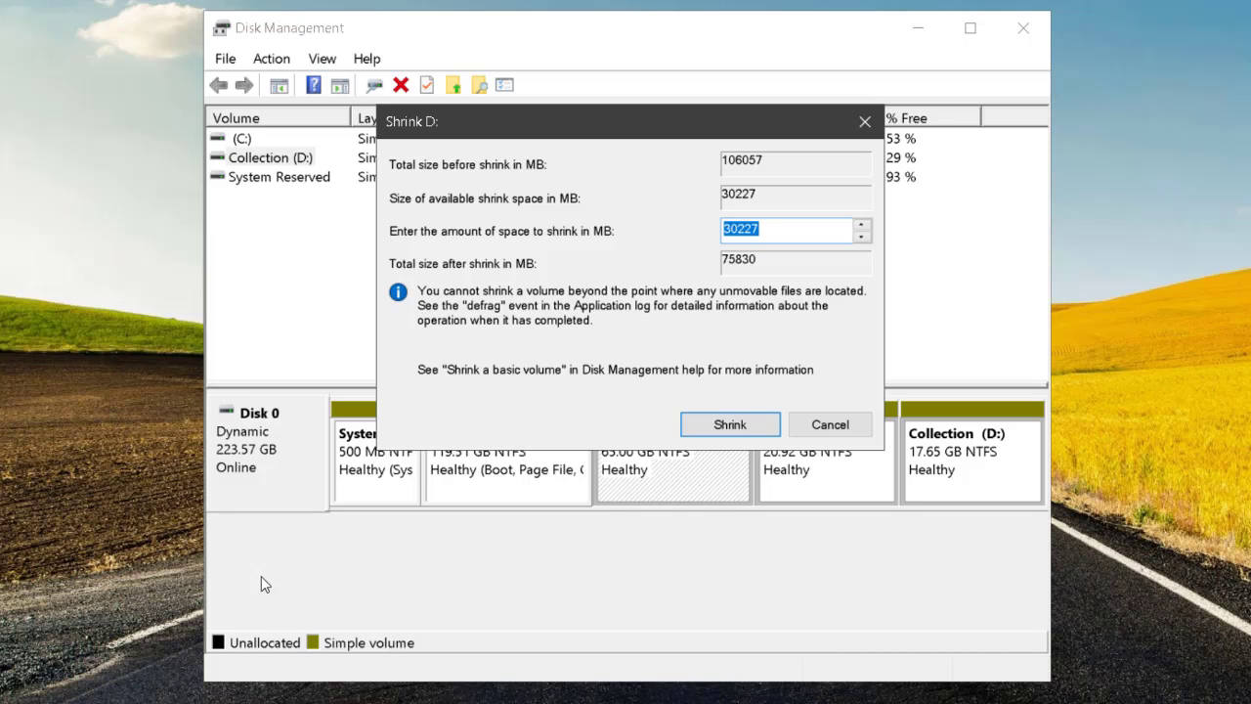
Switch to Calculator and multiply 15 by 1024 to convert 15 GB to megabytes.
key(super)
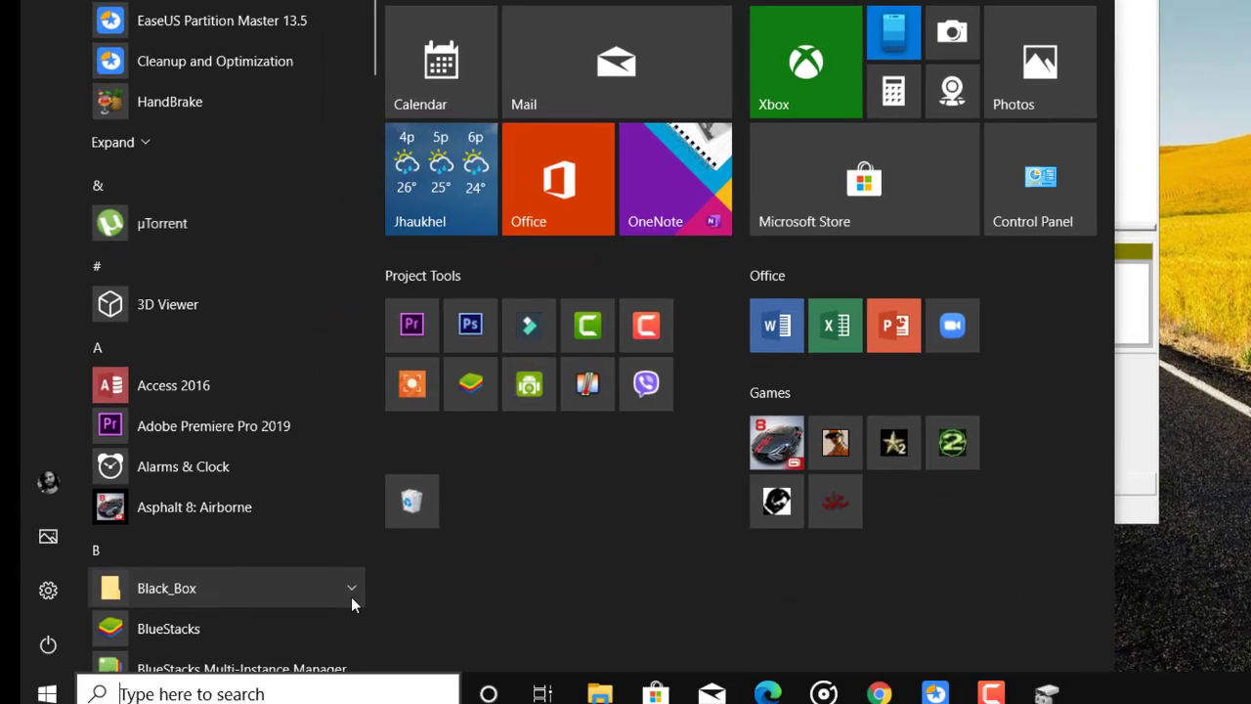
text(cala)
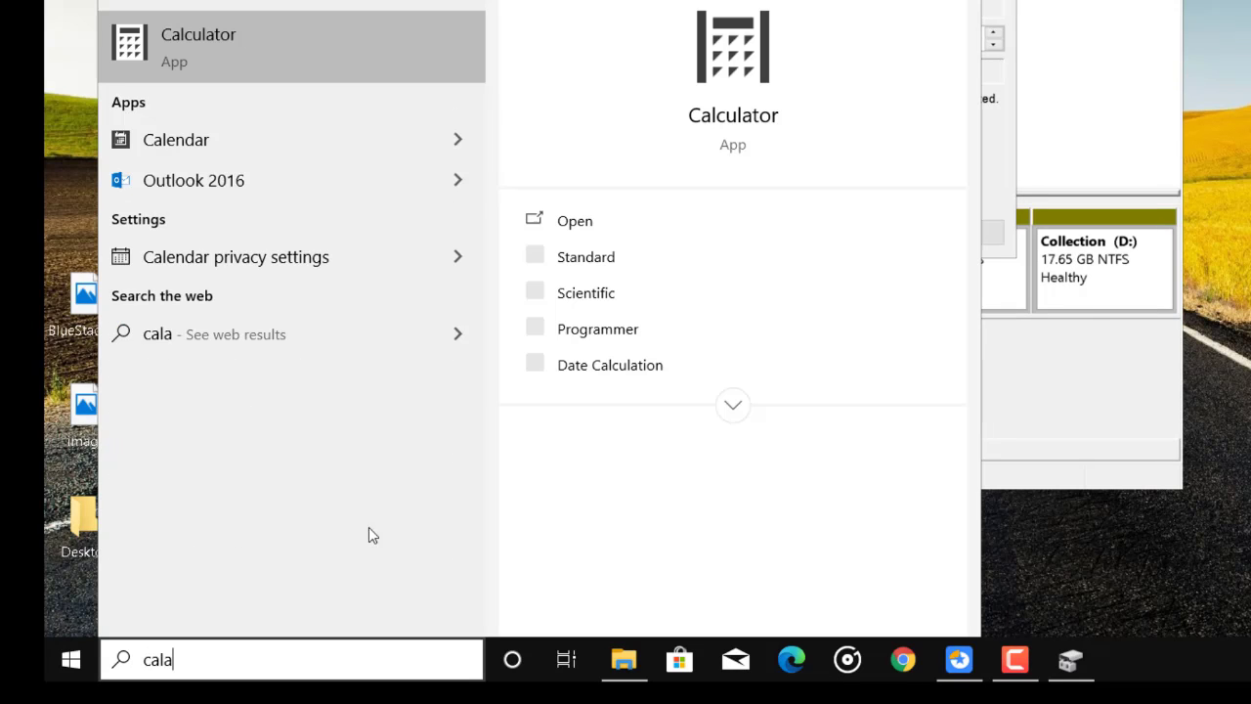
click(278, 51)
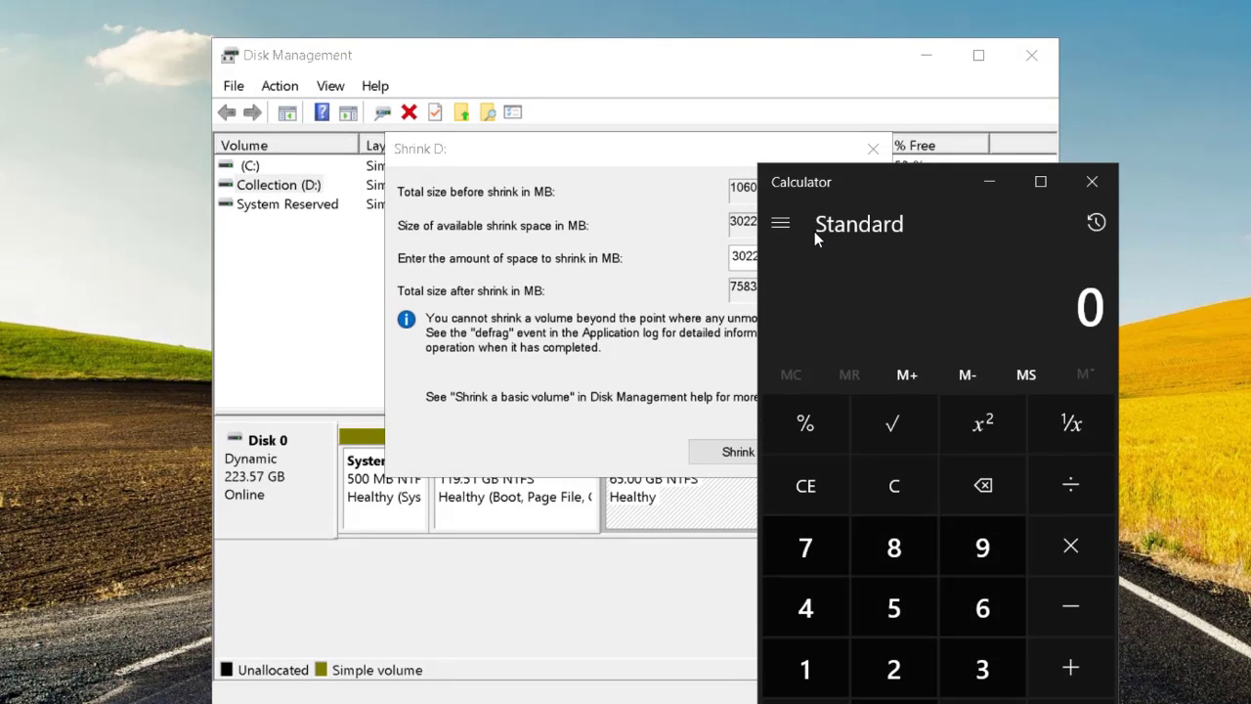
click(803, 670)
click(893, 608)
click(1071, 543)
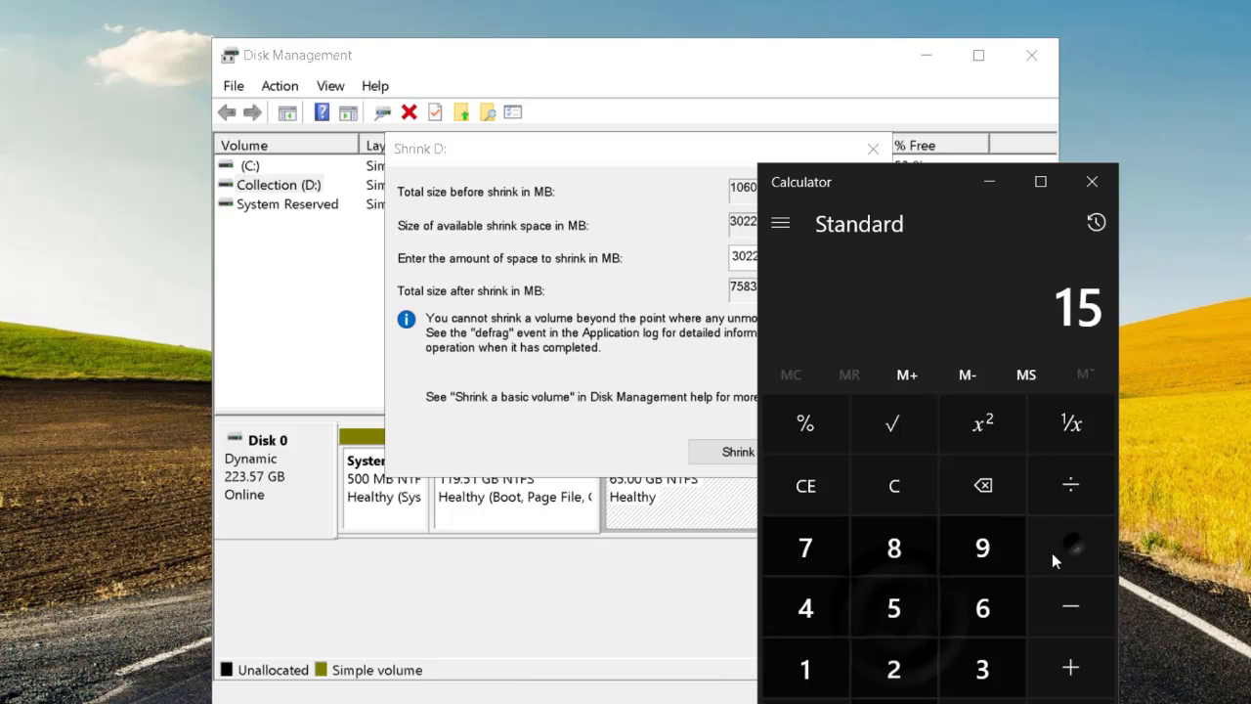
click(807, 672)
click(894, 698)
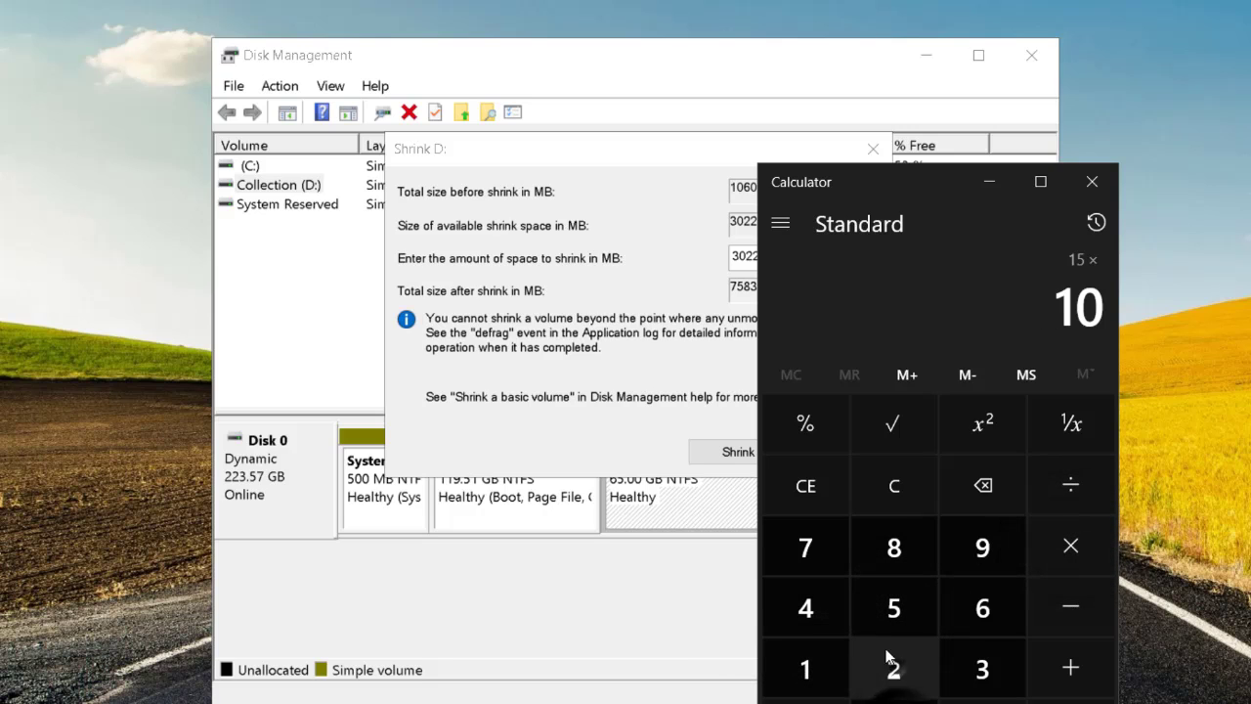
click(892, 665)
click(807, 612)
click(1072, 700)
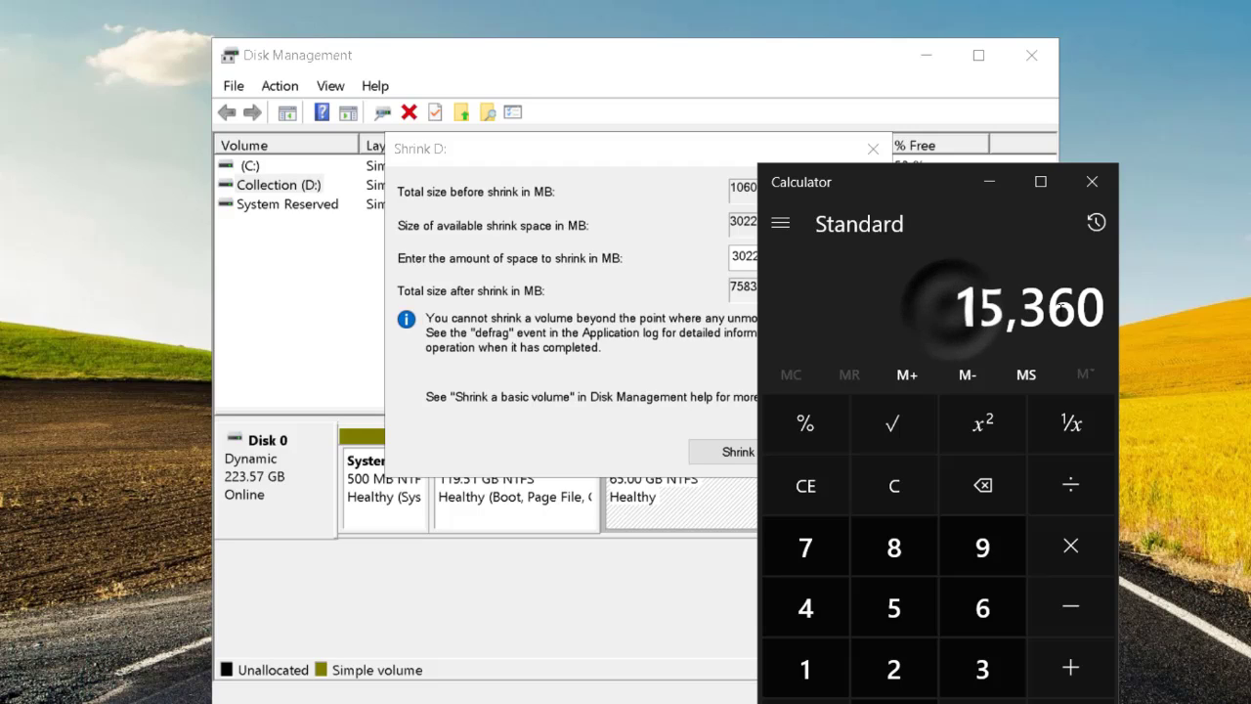
Return to the Shrink D: dialog in Disk Management and shrink the volume by 15360 MB.
click(558, 200)
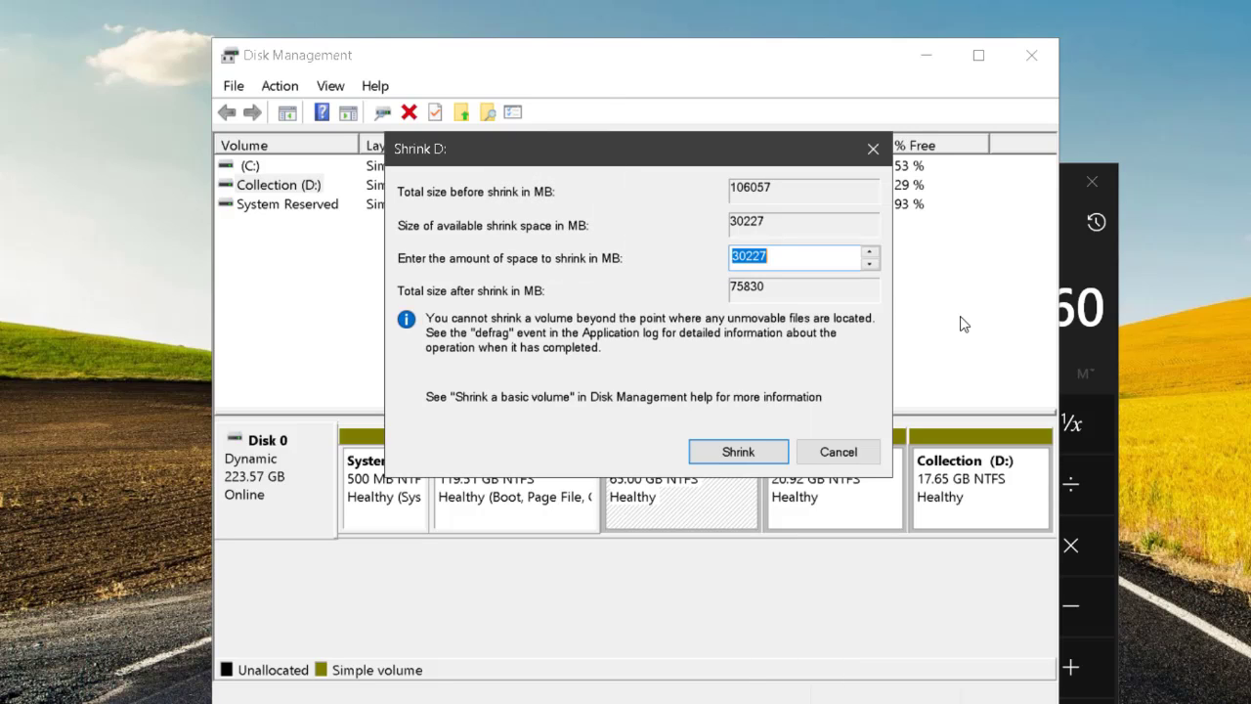
text(15360)
click(733, 453)
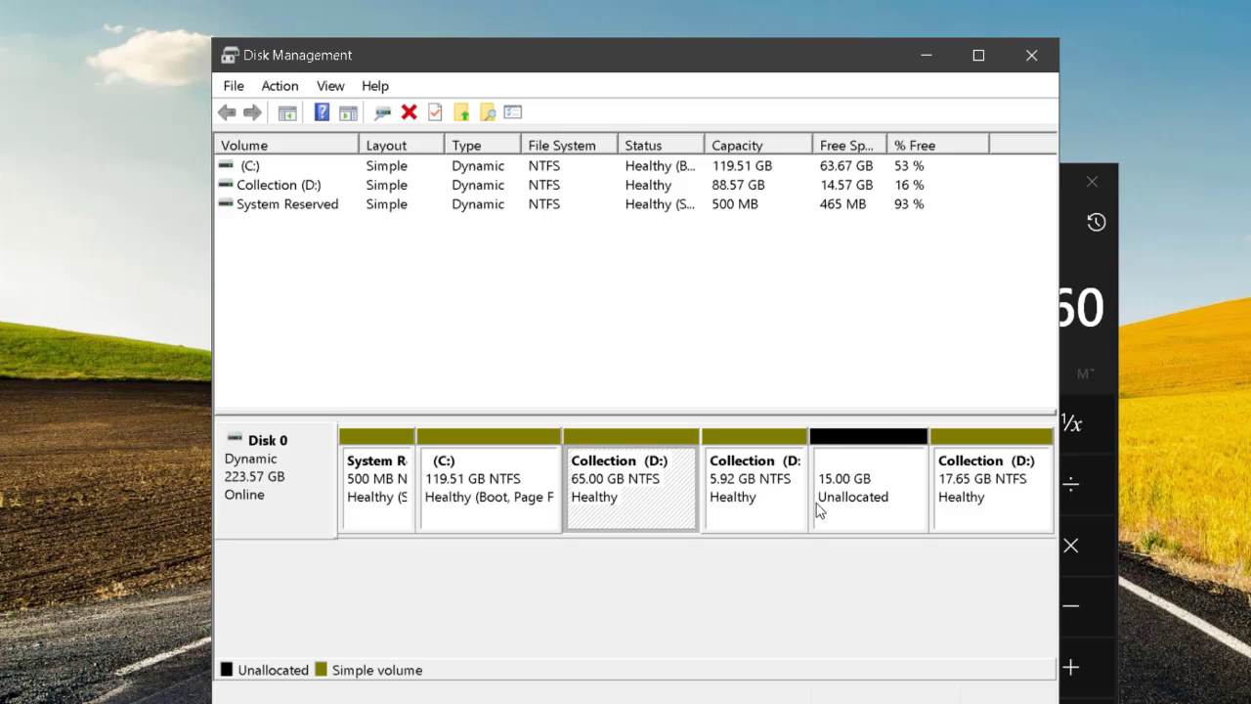
Start a new simple volume in the 15.00 GB unallocated space and accept the maximum size of 15359 MB.
click(876, 506)
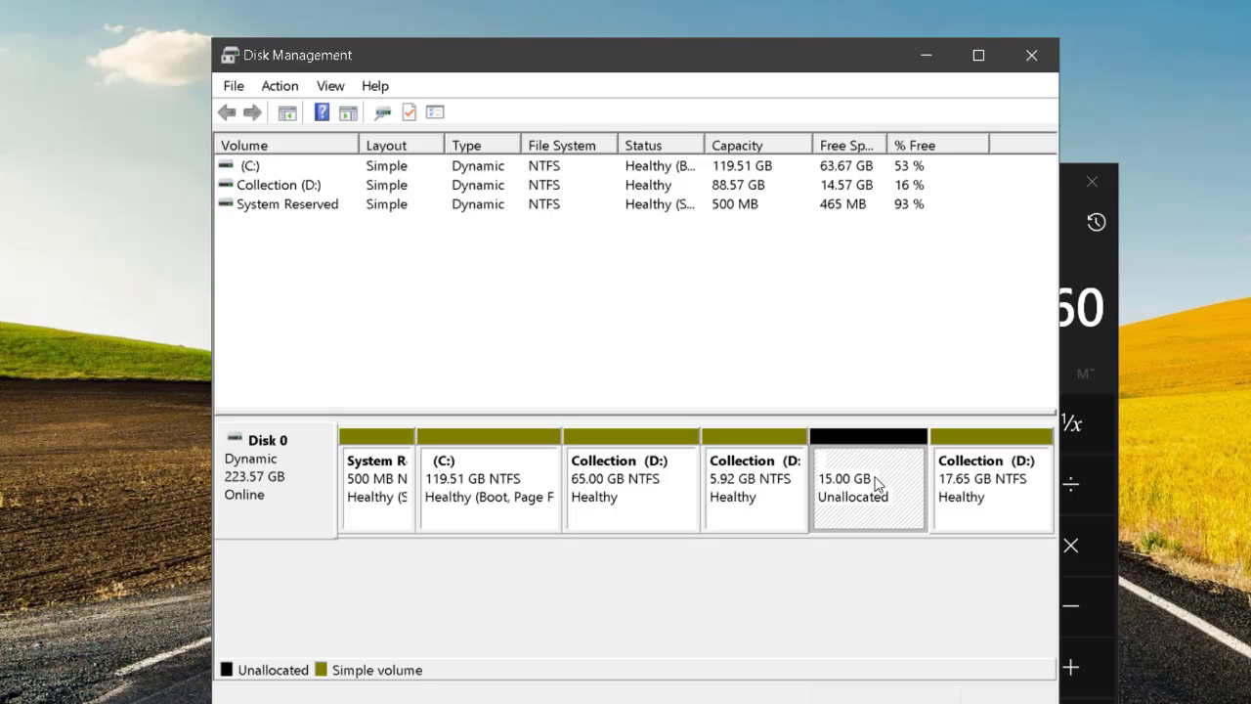
right_click(878, 483)
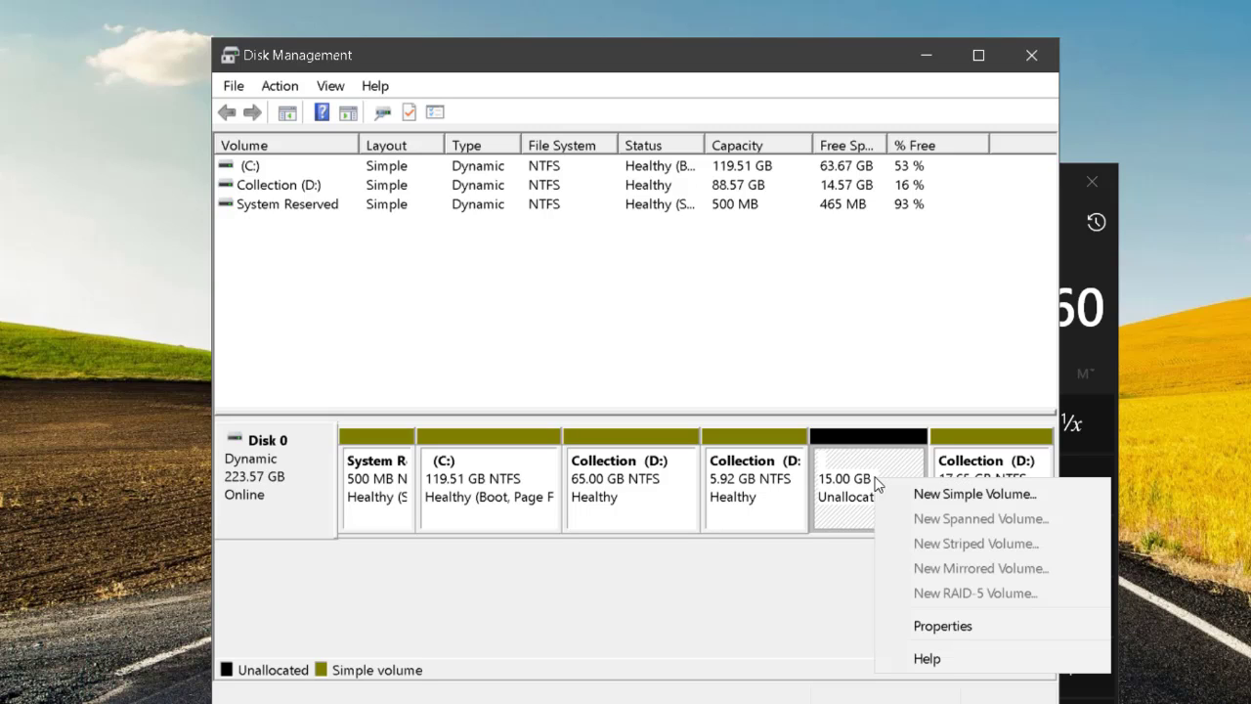
click(978, 504)
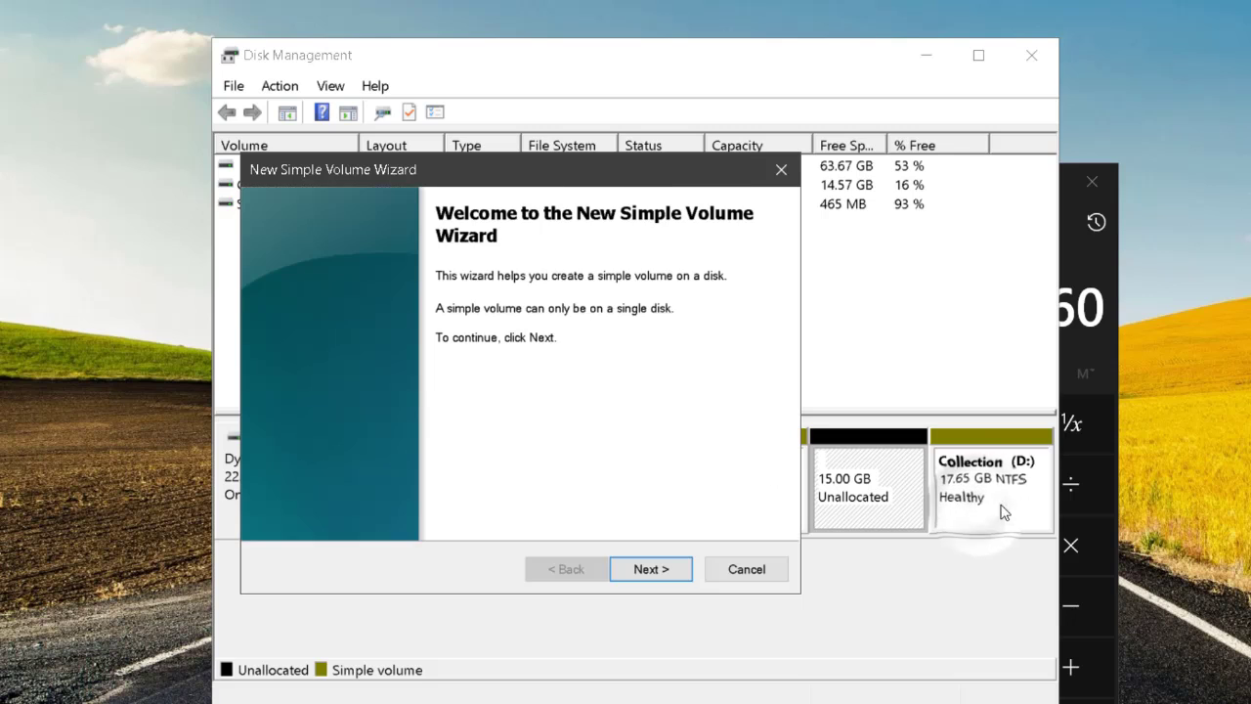
click(651, 569)
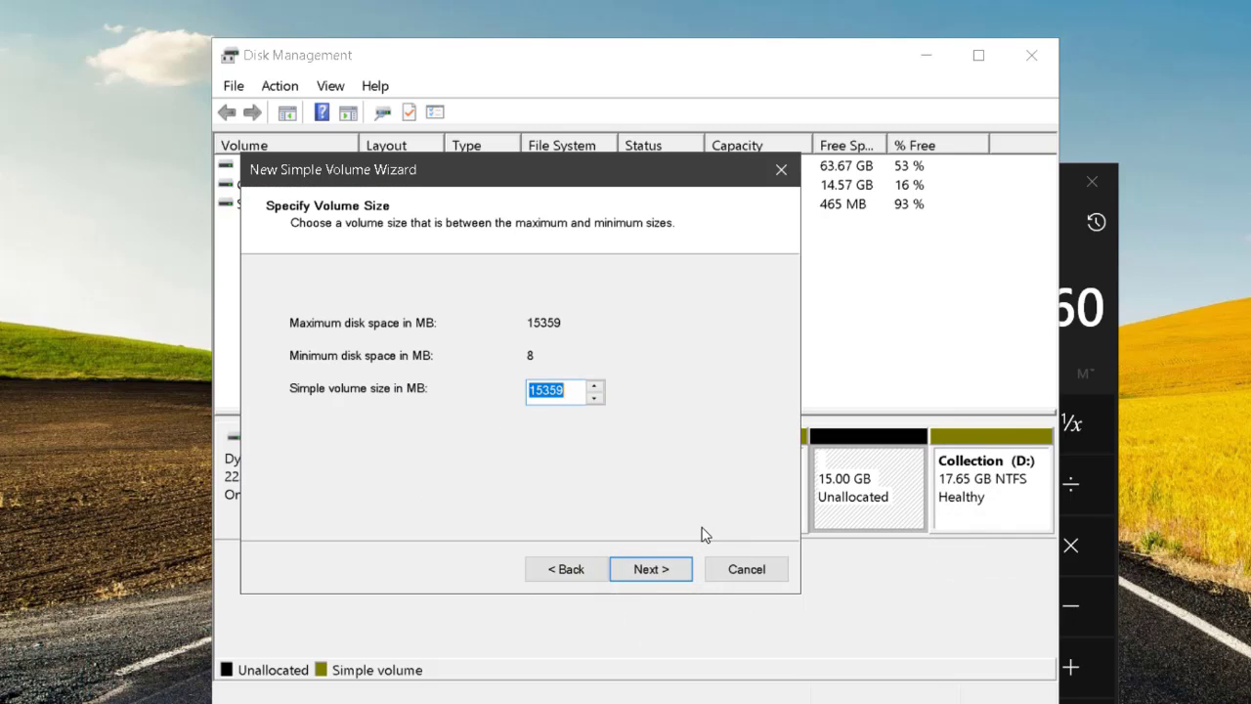
click(666, 577)
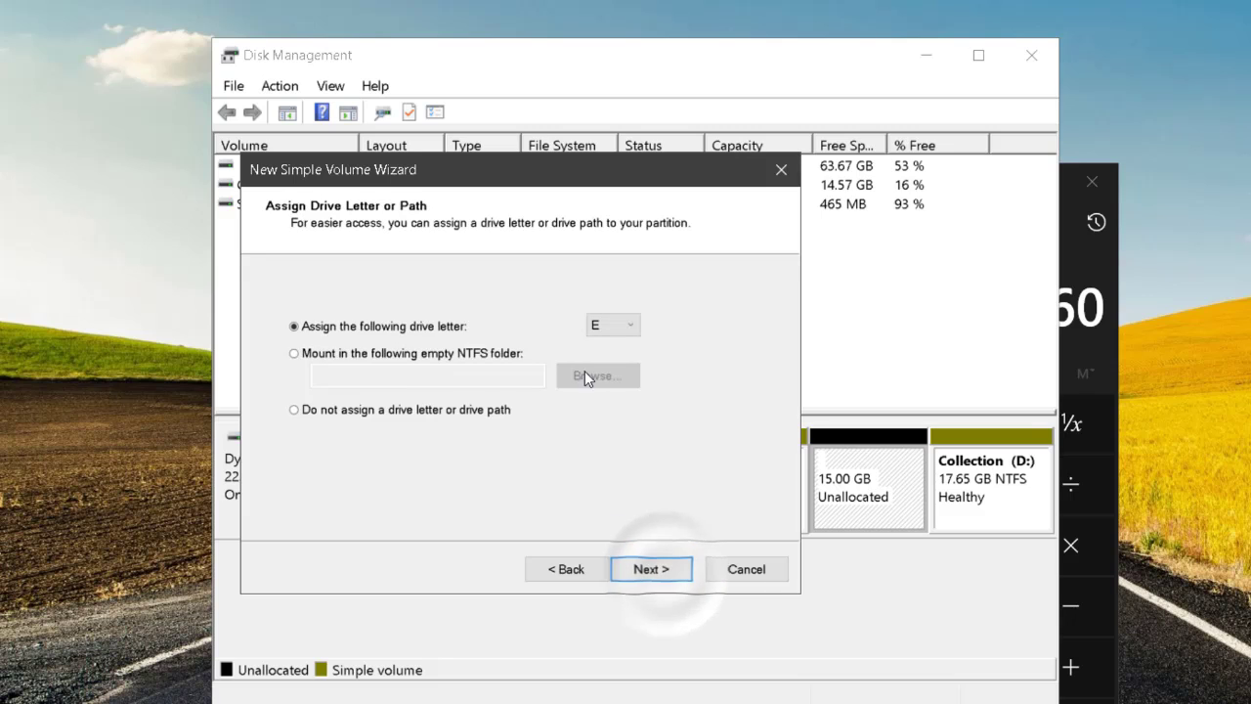
Assign drive letter E to the new volume and continue to the format settings.
click(627, 328)
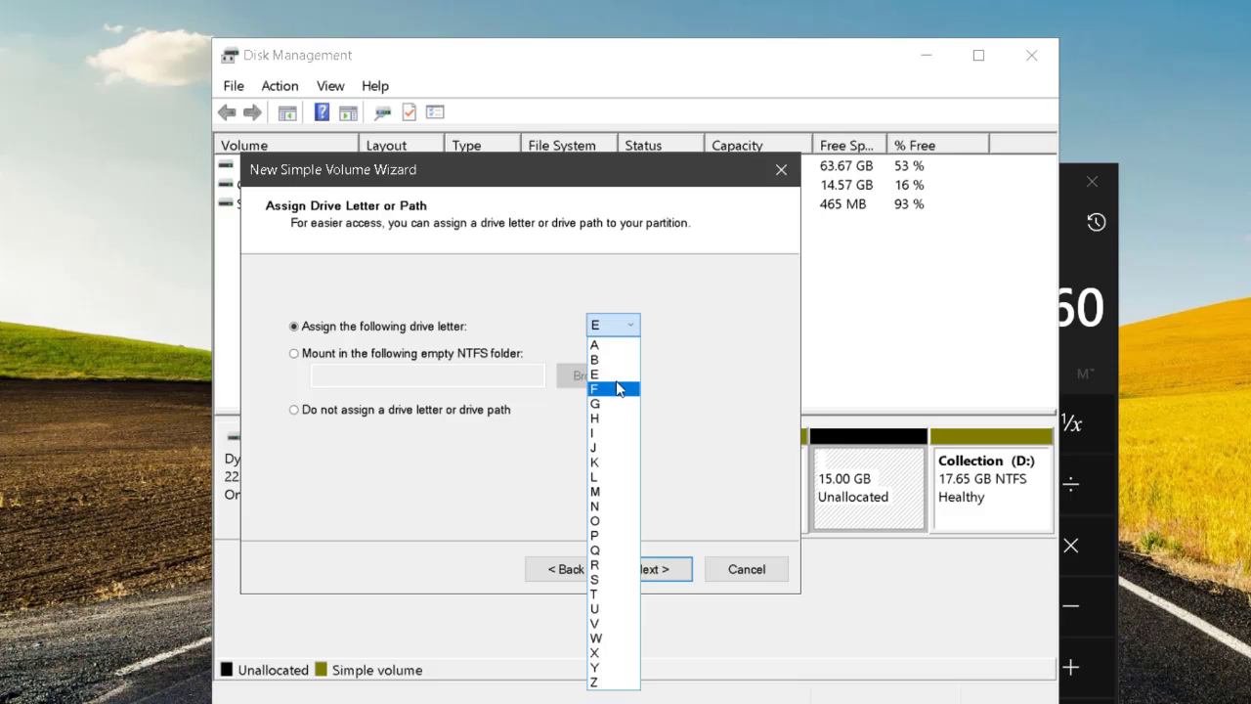
click(614, 374)
click(630, 325)
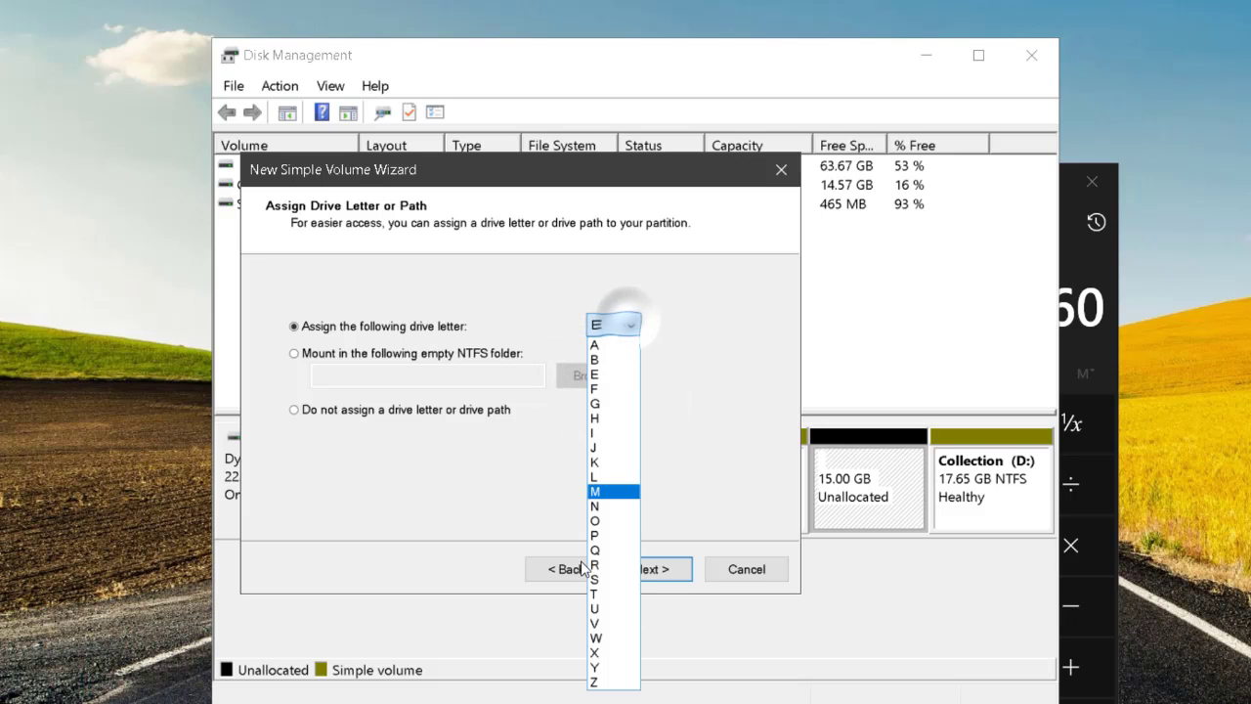
click(614, 375)
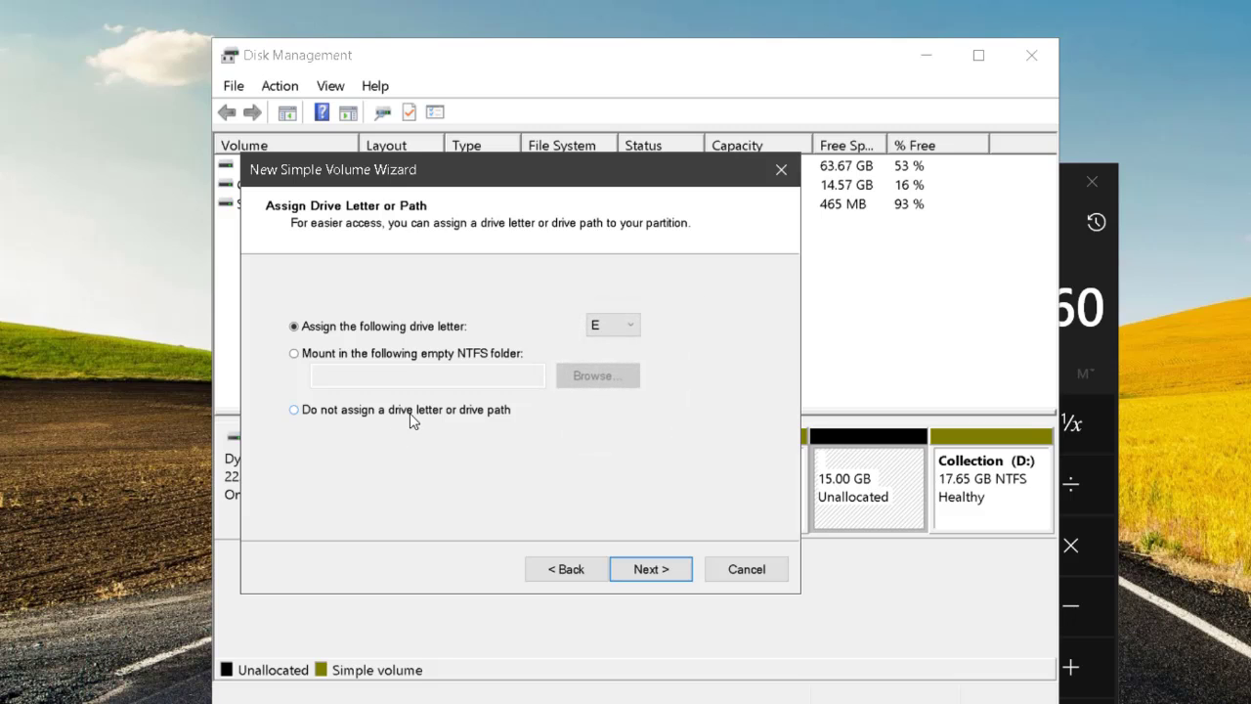
click(618, 576)
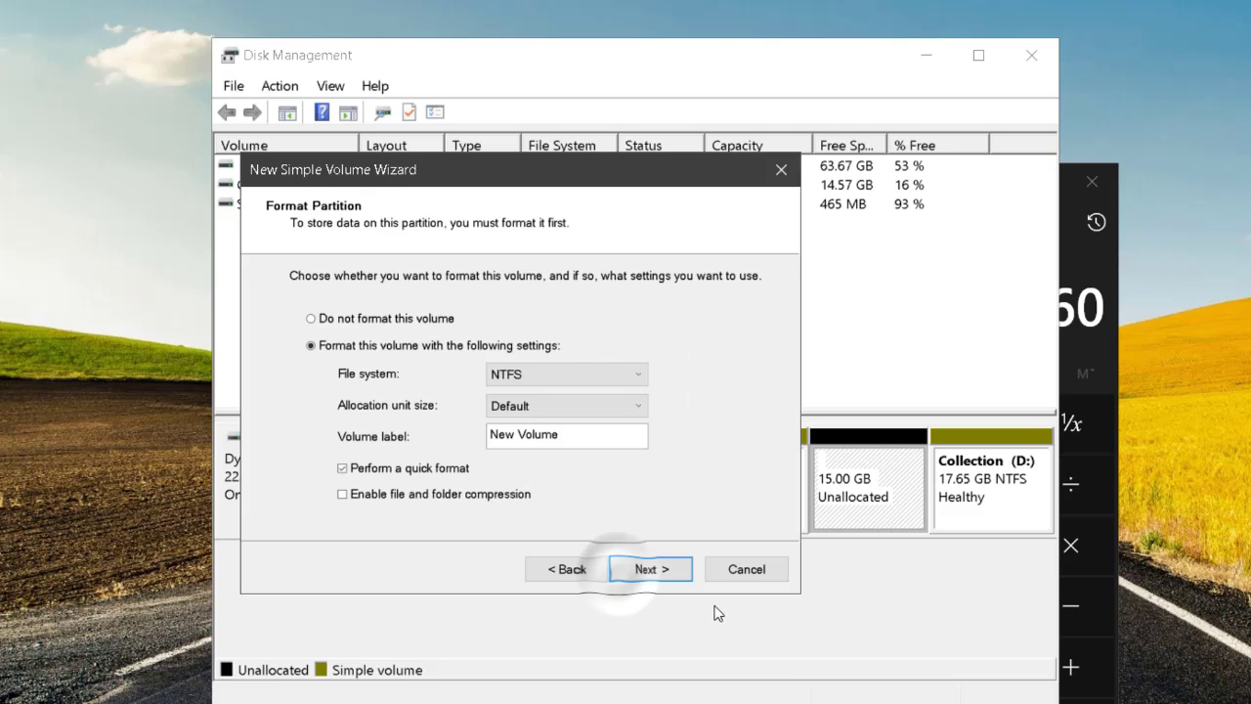
Label the new volume "Collection 2", keep the NTFS quick format settings, and finish creating it.
double_click(567, 437)
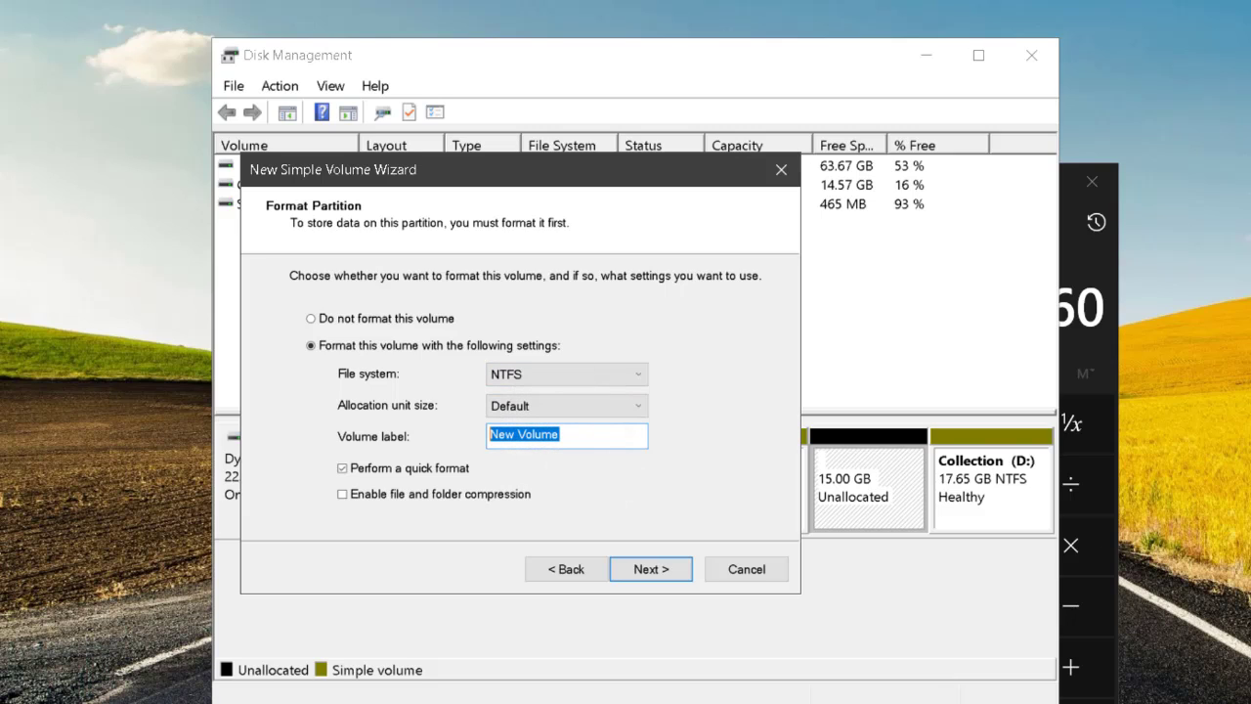
text(Colle)
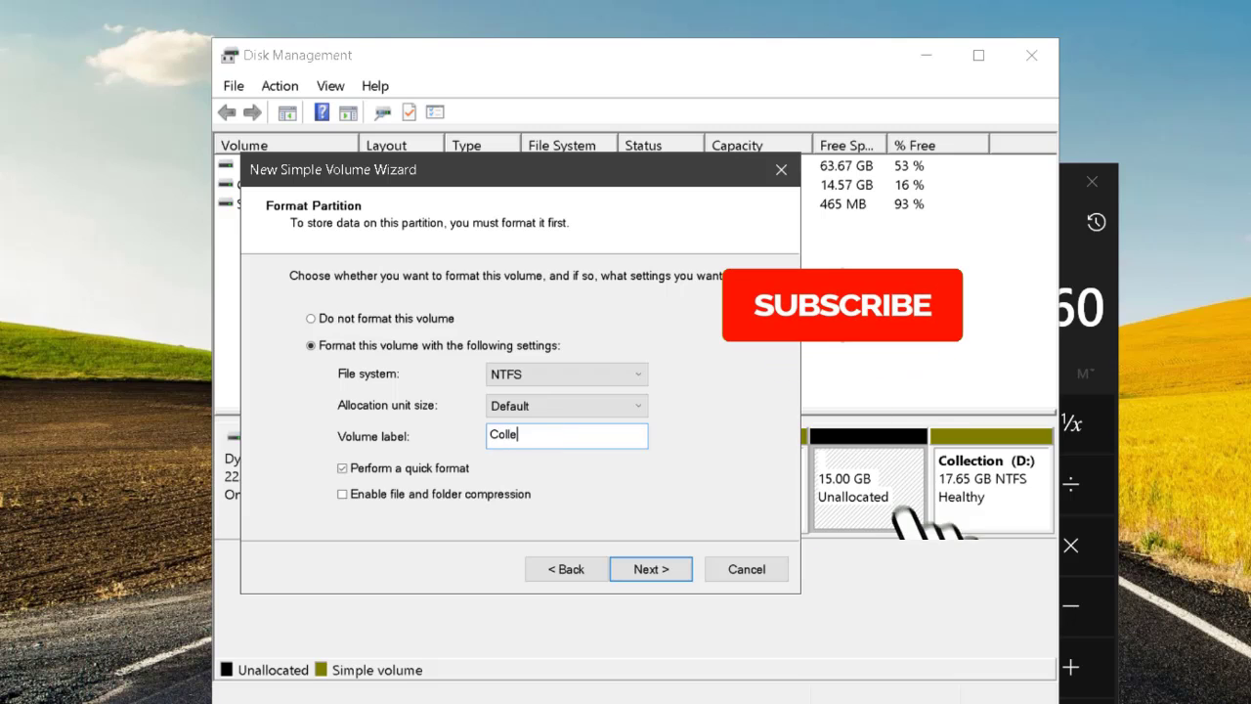
text(ctions)
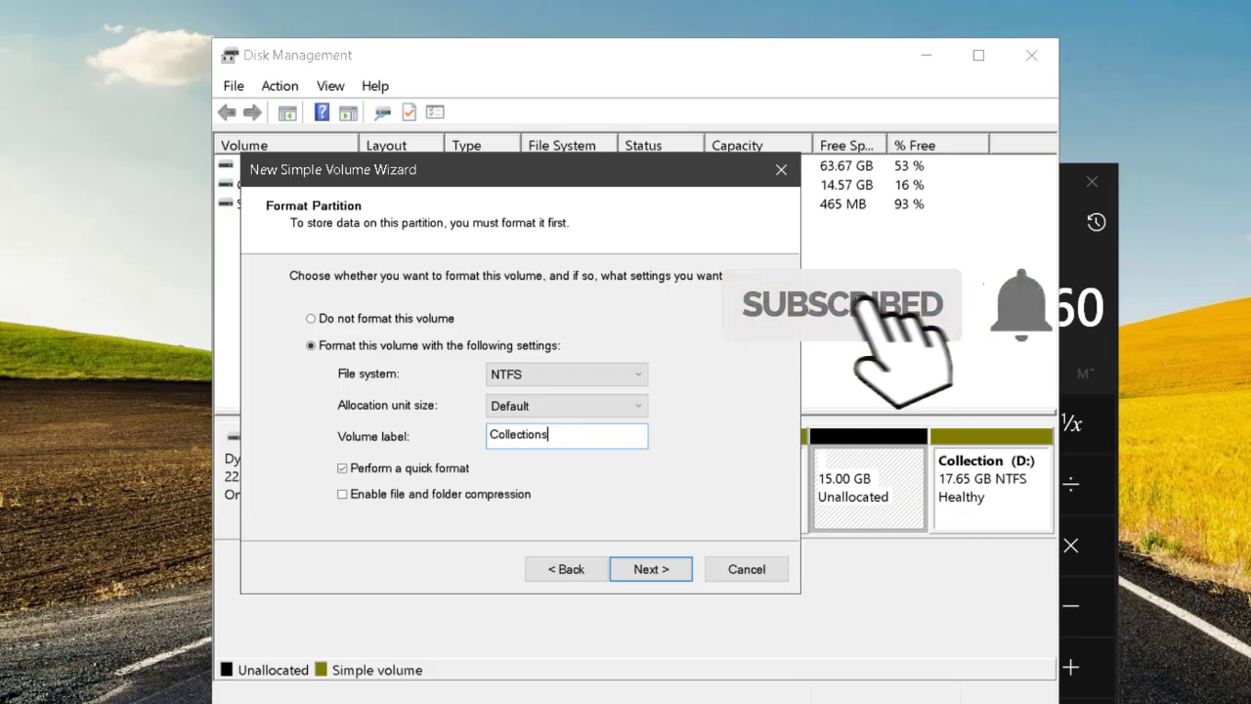
key(BackSpace)
text(2)
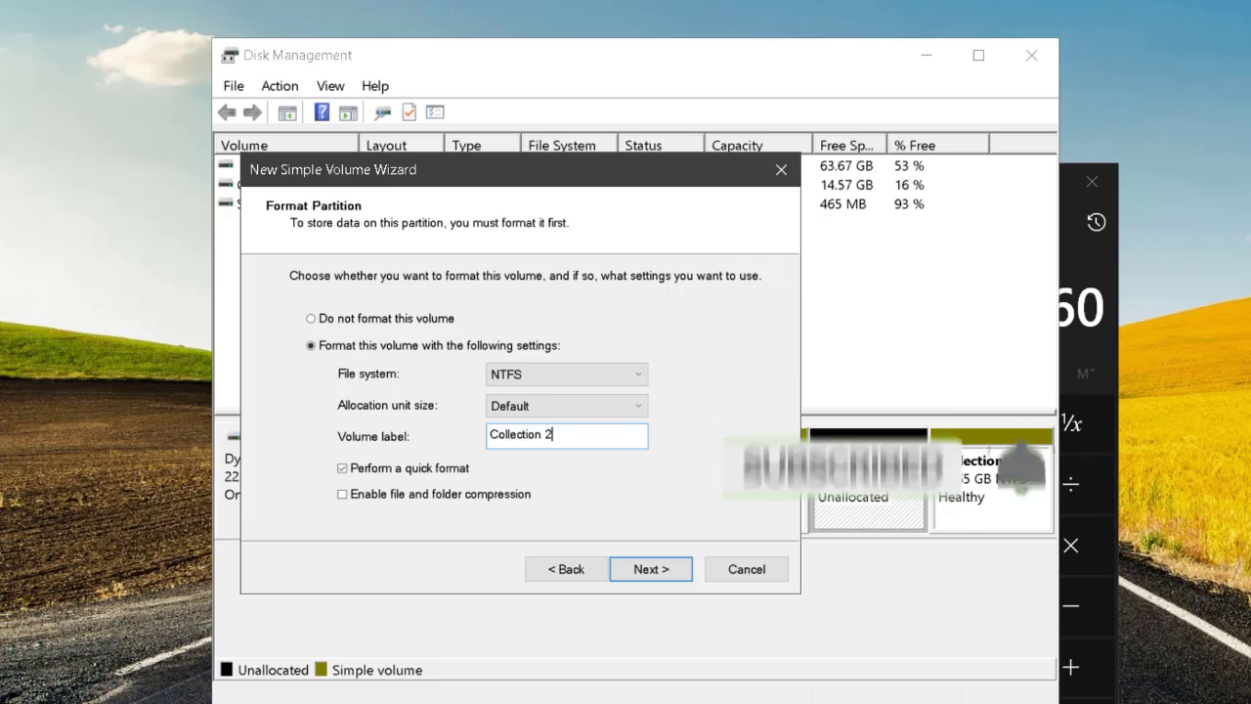
click(659, 571)
click(651, 570)
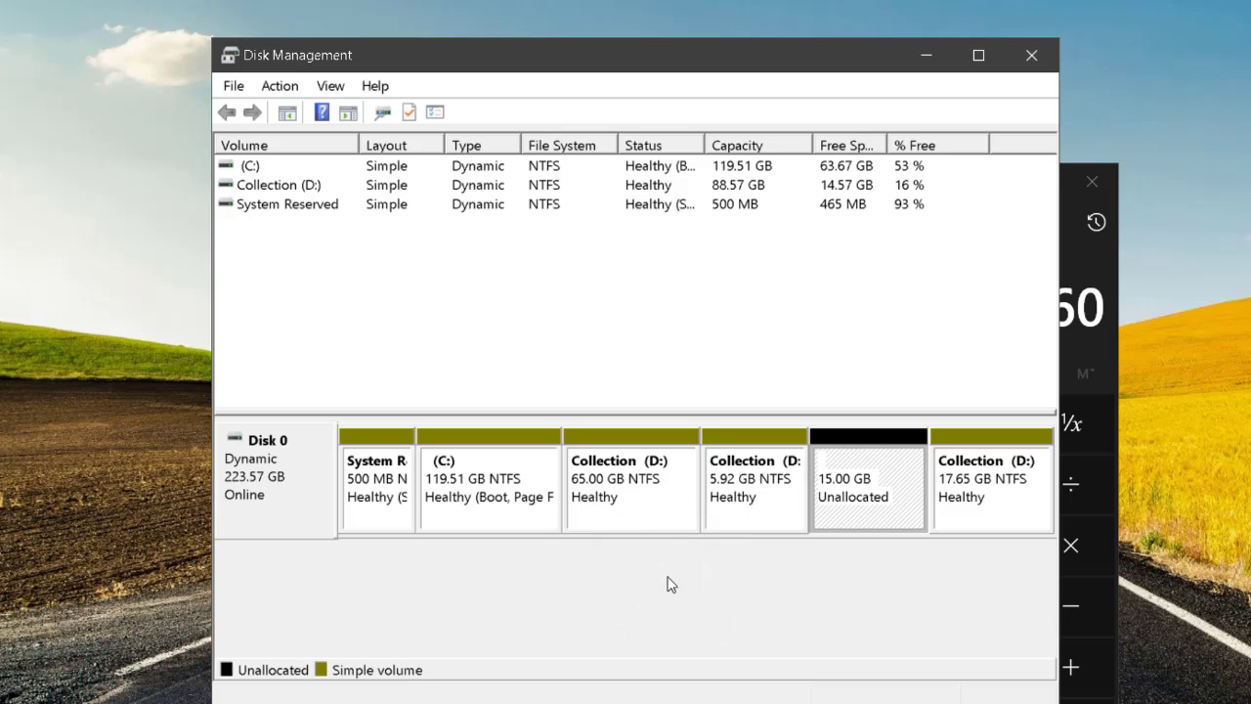
Close Calculator and Disk Management, and open This PC from the desktop to view the drives.
click(1109, 185)
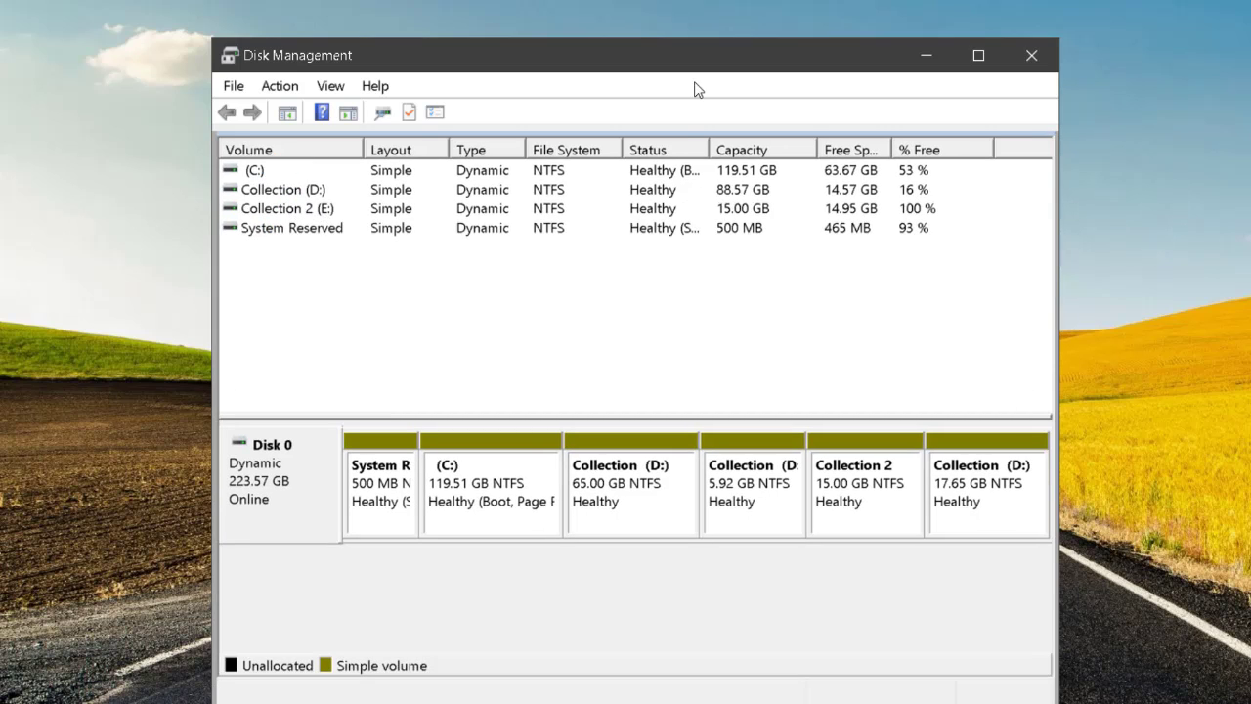
click(1031, 57)
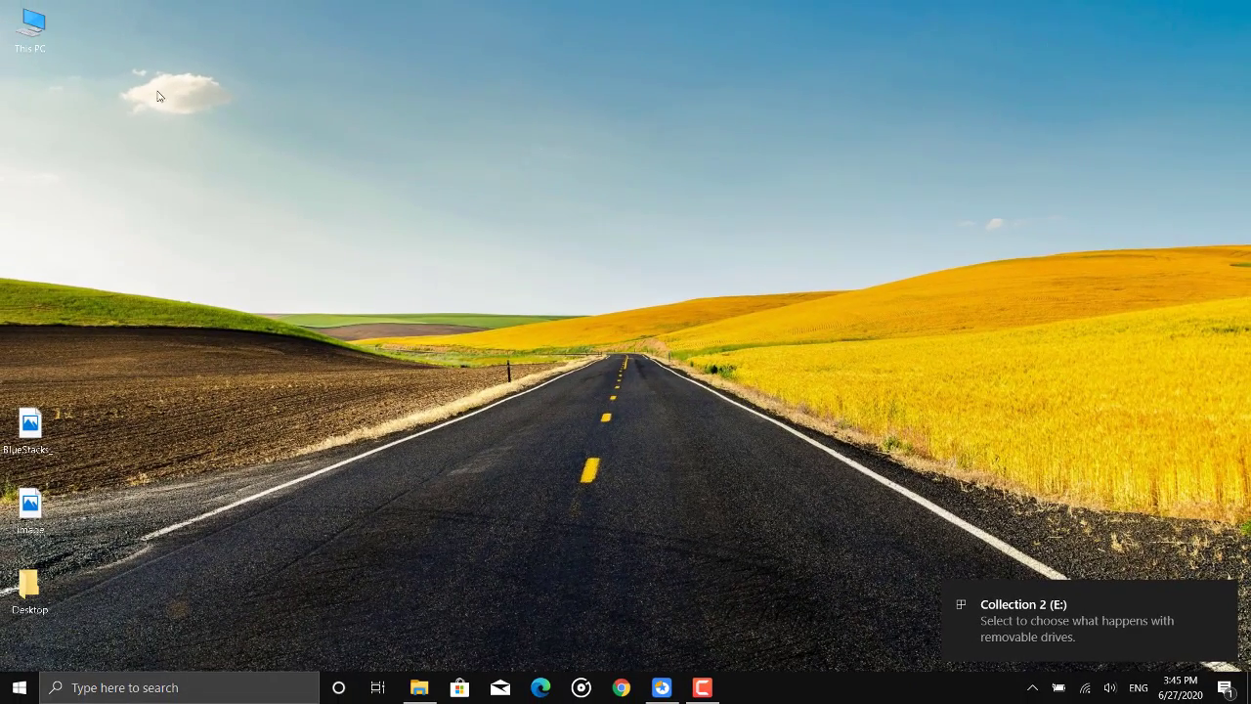
click(33, 20)
double_click(33, 21)
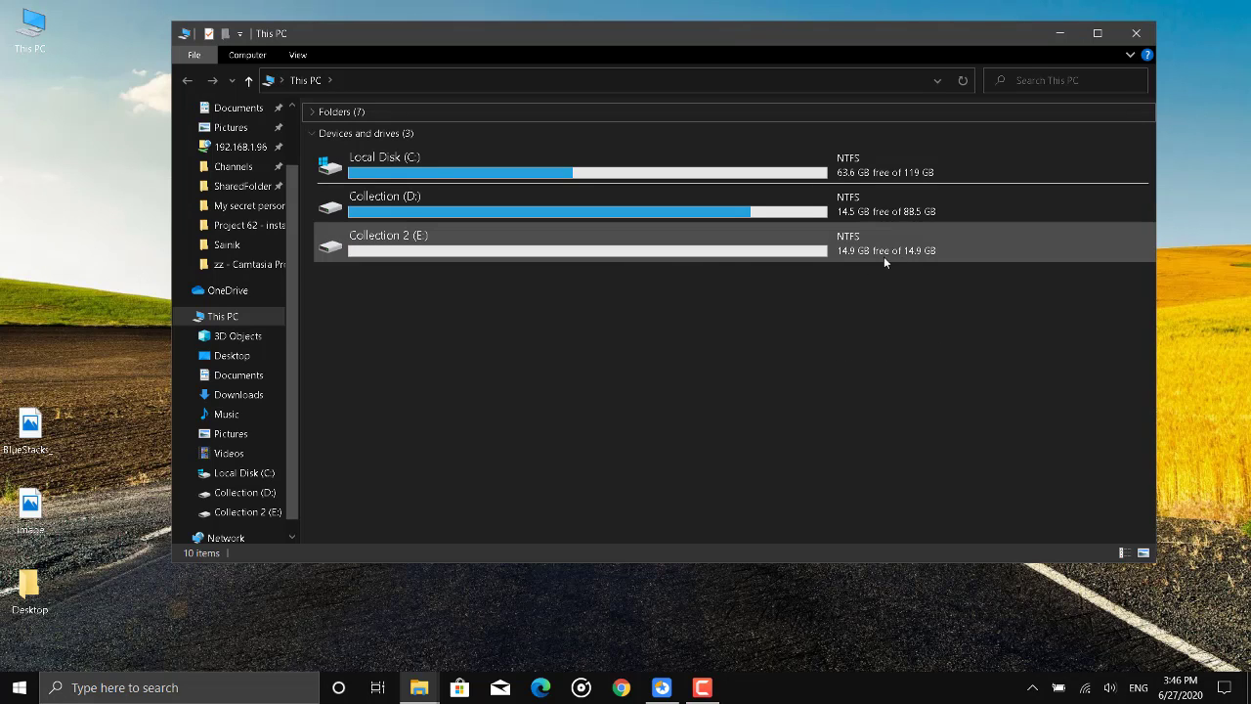
Copy the BlueStacks_ScreenShot image from the desktop into the Collection 2 (E:) drive and close File Explorer.
click(579, 215)
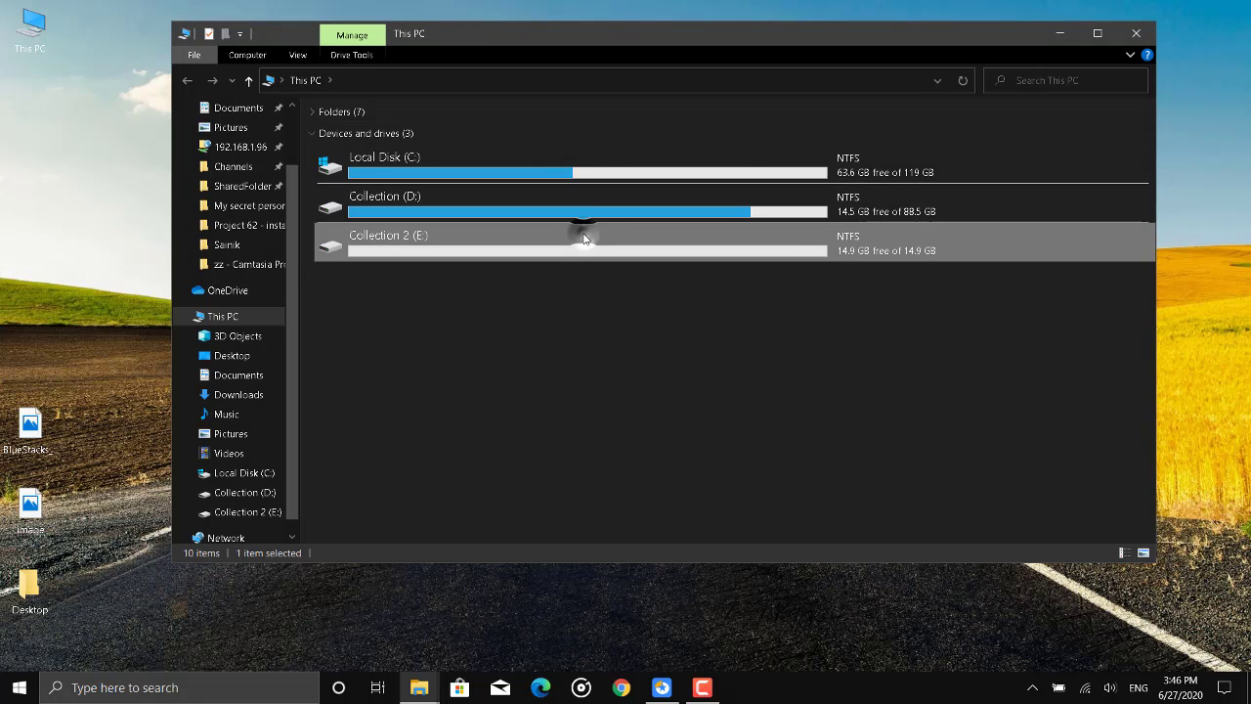
double_click(583, 238)
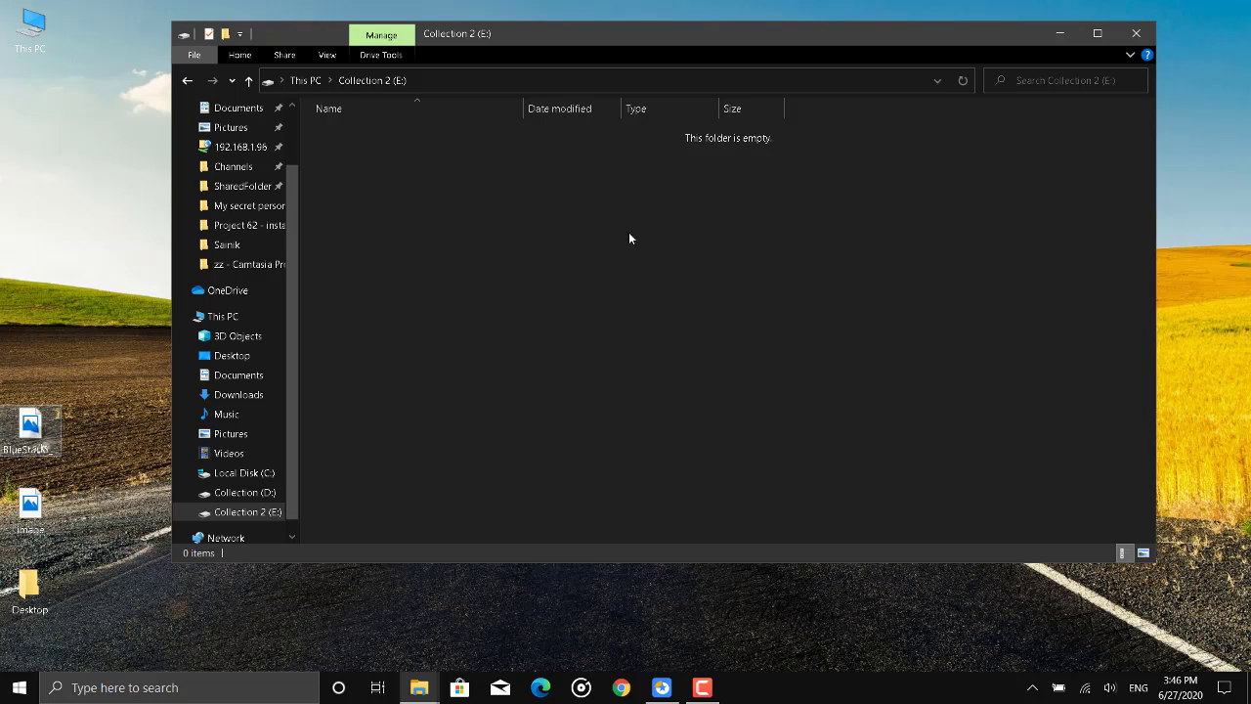
key(ctrl+v)
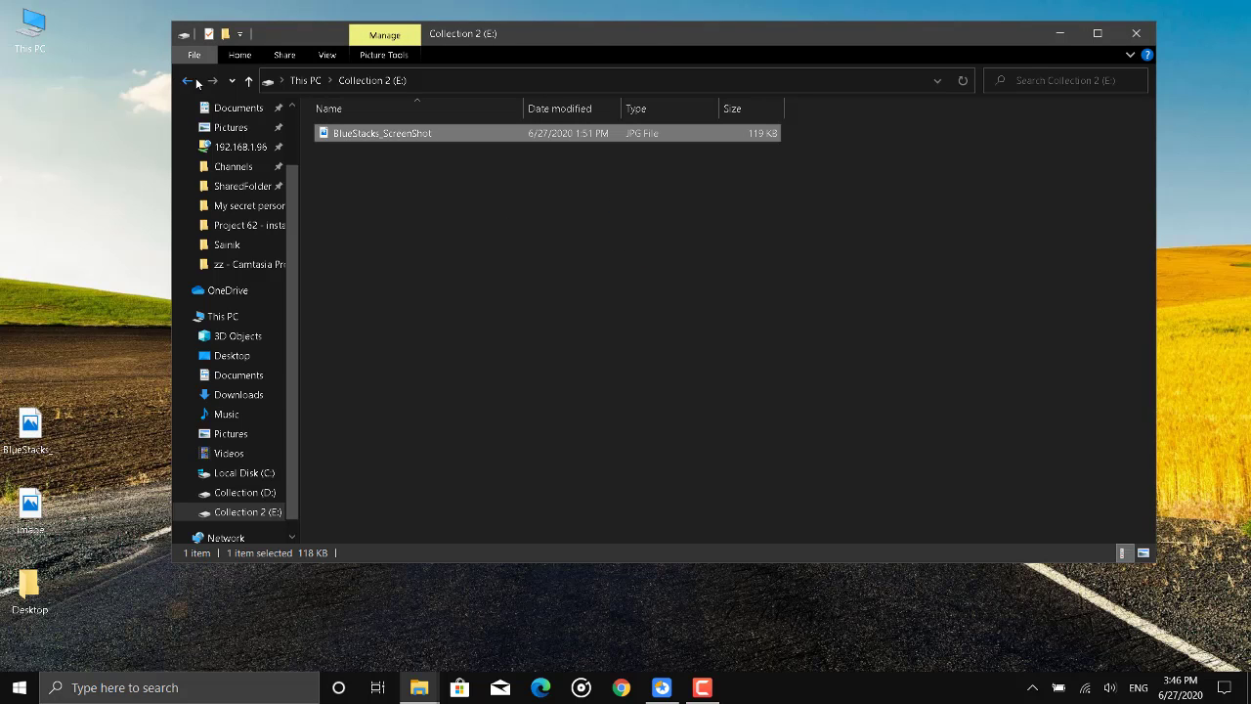
click(194, 81)
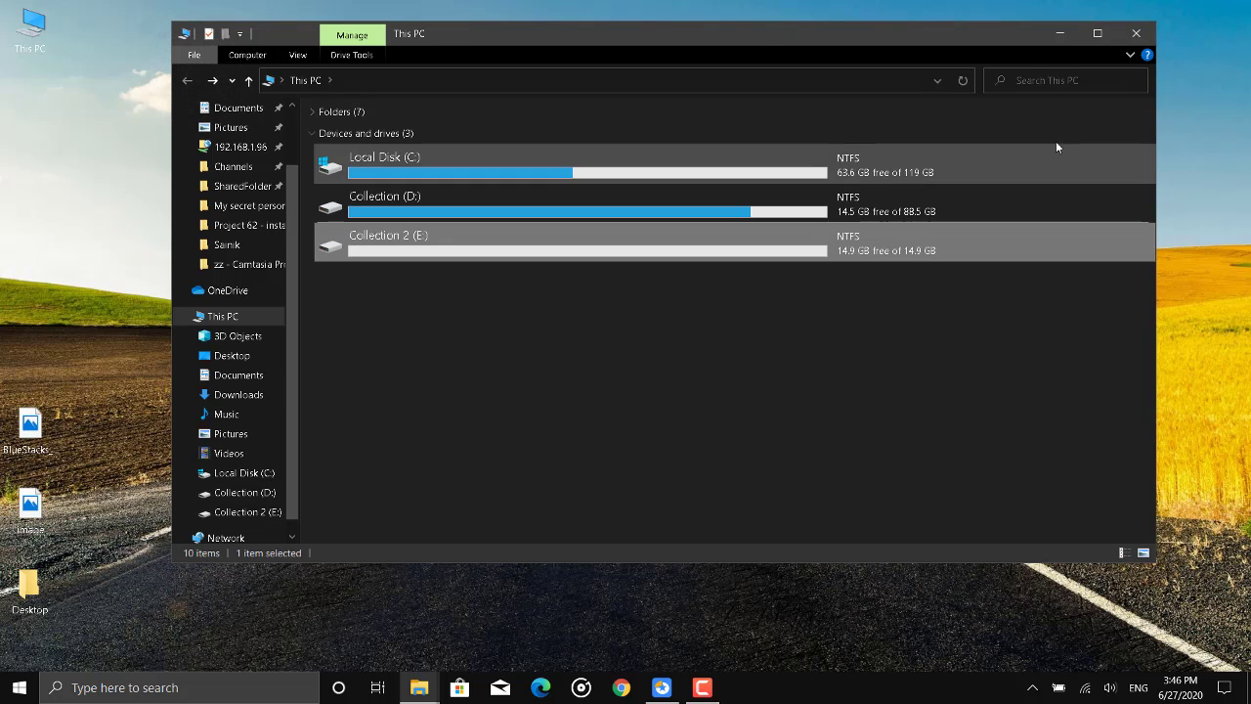
click(1136, 34)
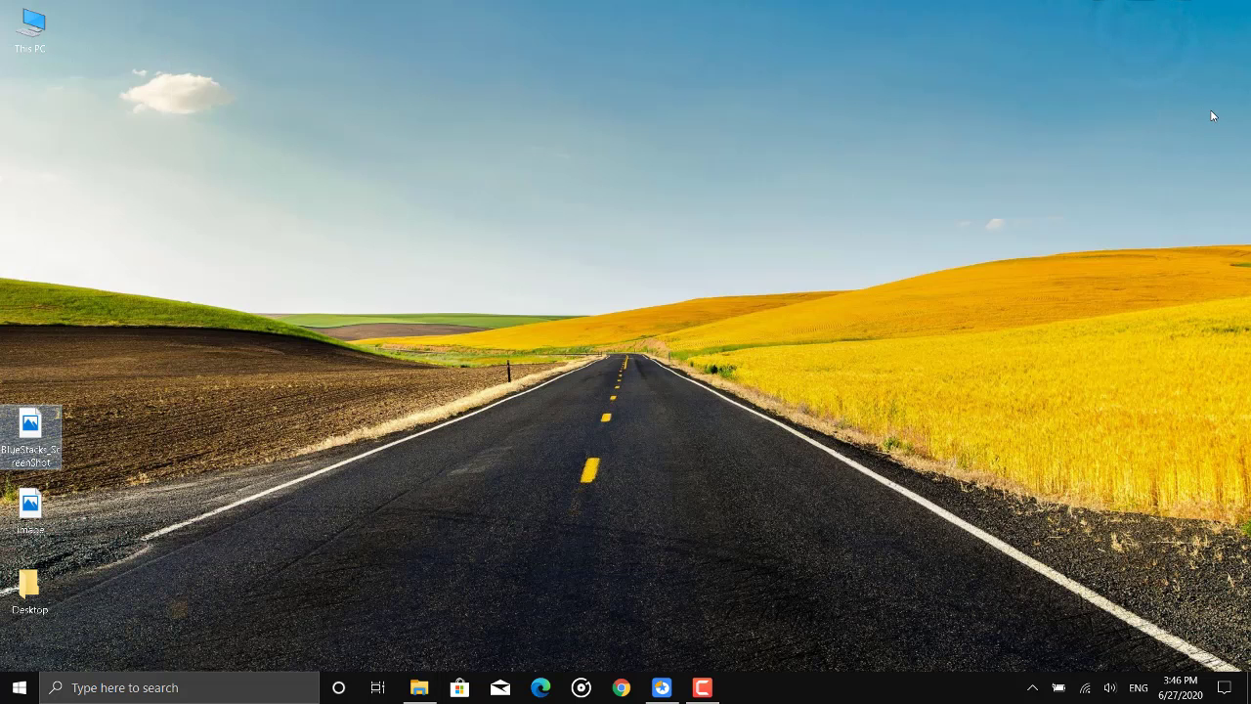